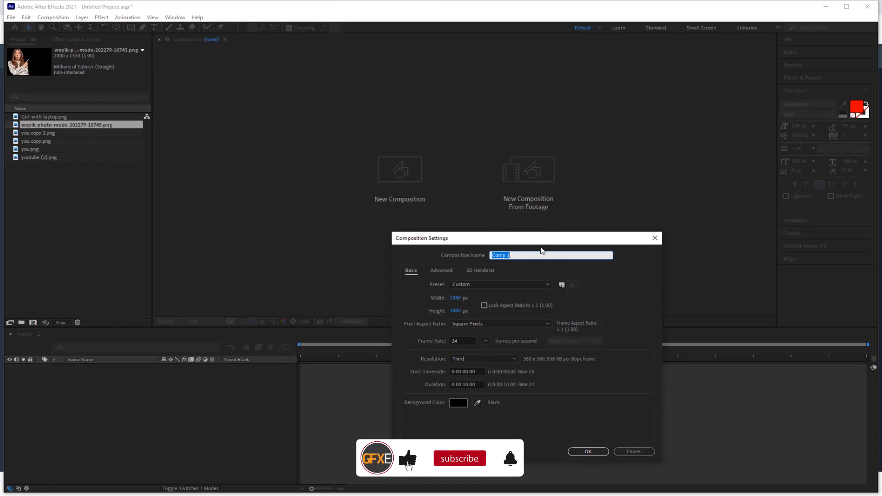
Name the 1080×1080, 24 fps, 10-second composition 'Main Comp' and open it.
text(m)
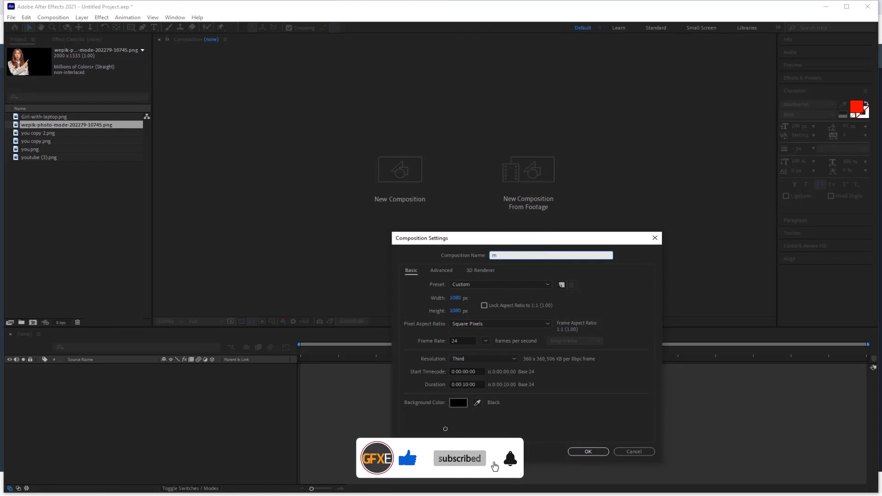
text(ain Comp)
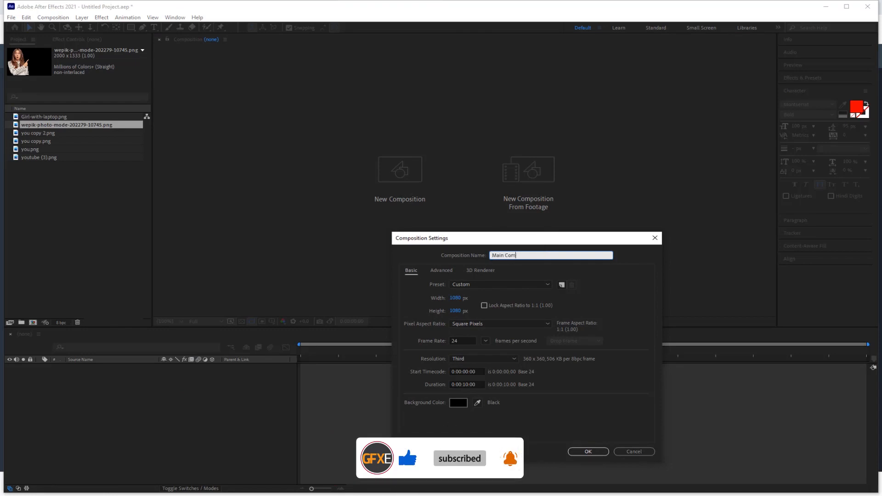
click(589, 452)
Create a new black 1080×1080 solid layer named BG in Main Comp.
right_click(114, 381)
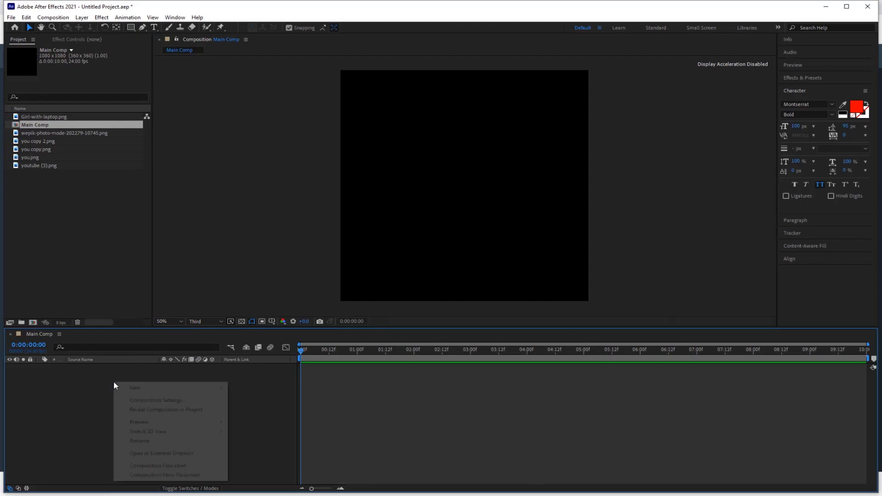
mouse_move(140, 392)
click(259, 410)
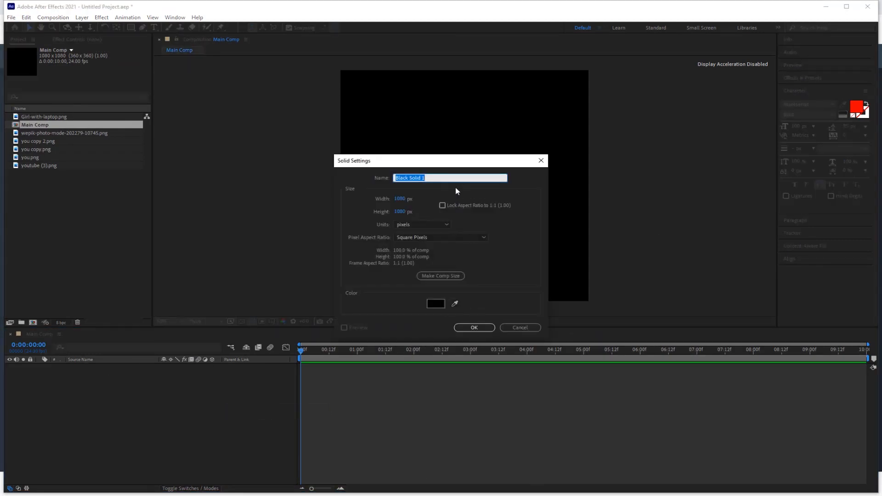
text(BG)
click(467, 330)
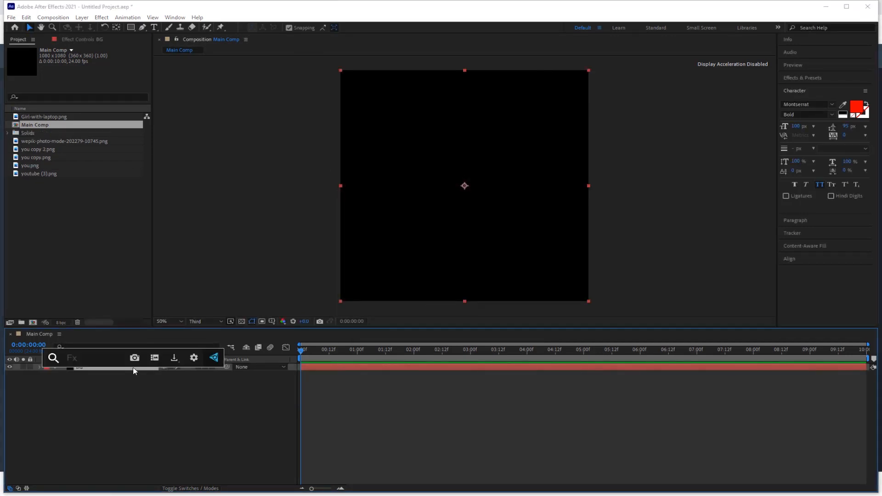
Apply Gradient Ramp to BG and swap its start and end colours.
key(ctrl+space)
text(ramp)
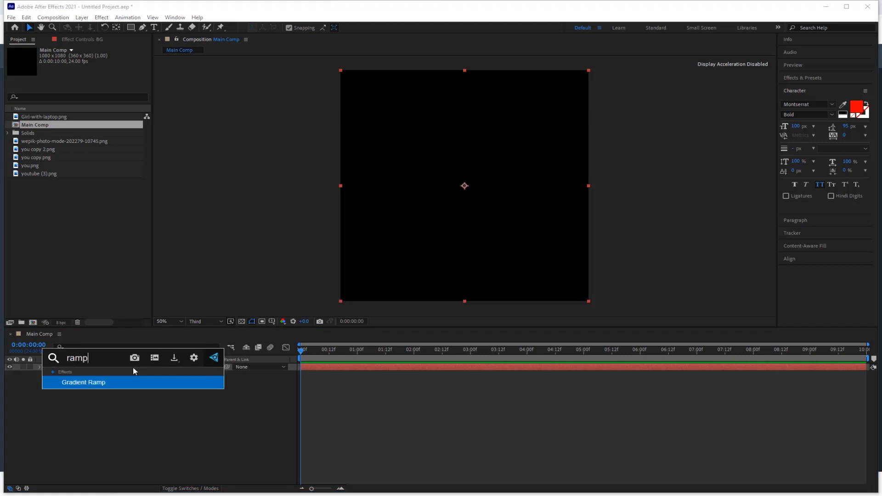
click(110, 381)
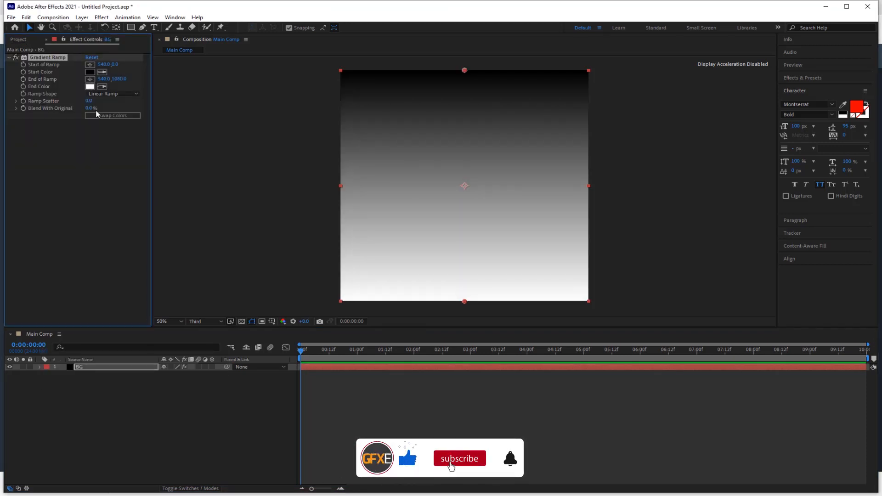
click(101, 115)
Set the ramp's Start Color to green and End Color to red.
click(90, 72)
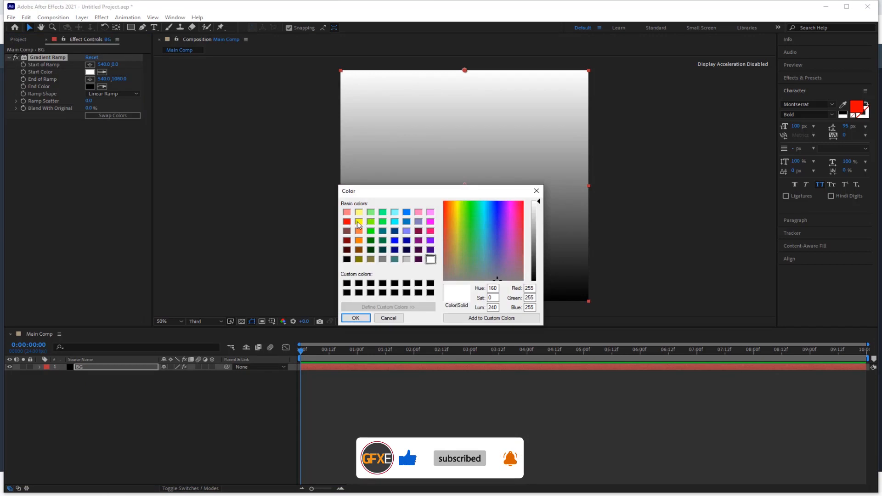
click(370, 222)
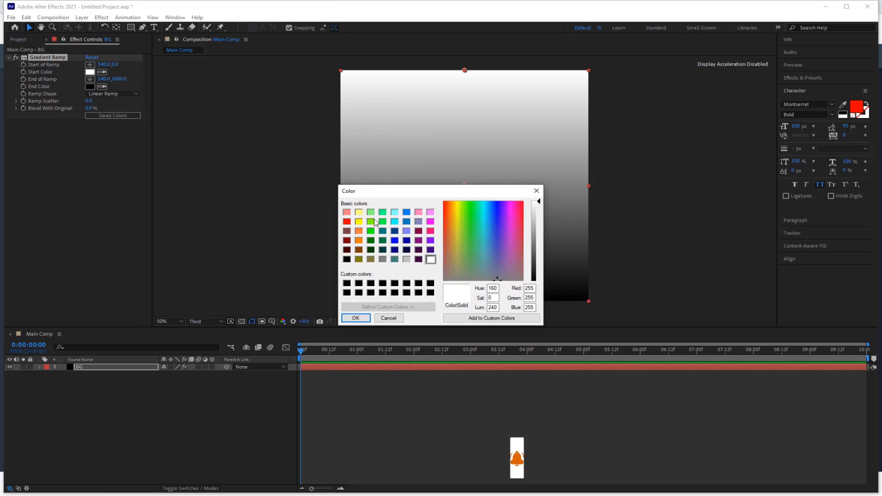
click(356, 318)
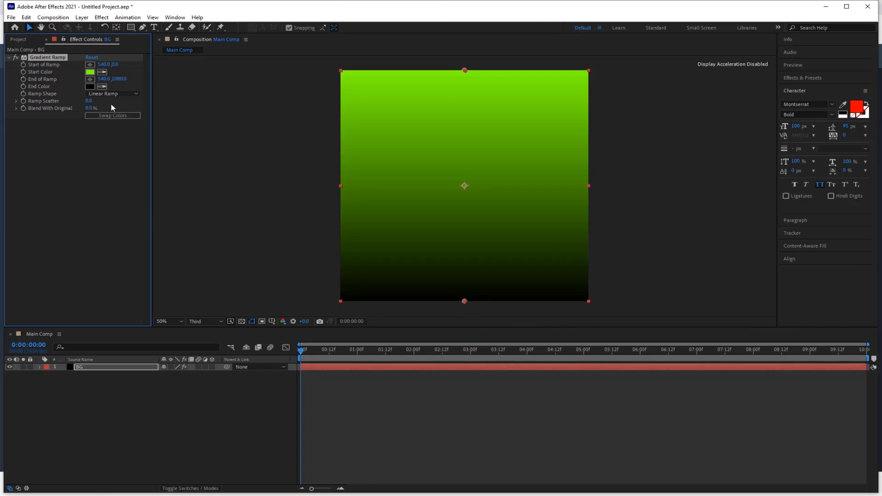
click(90, 87)
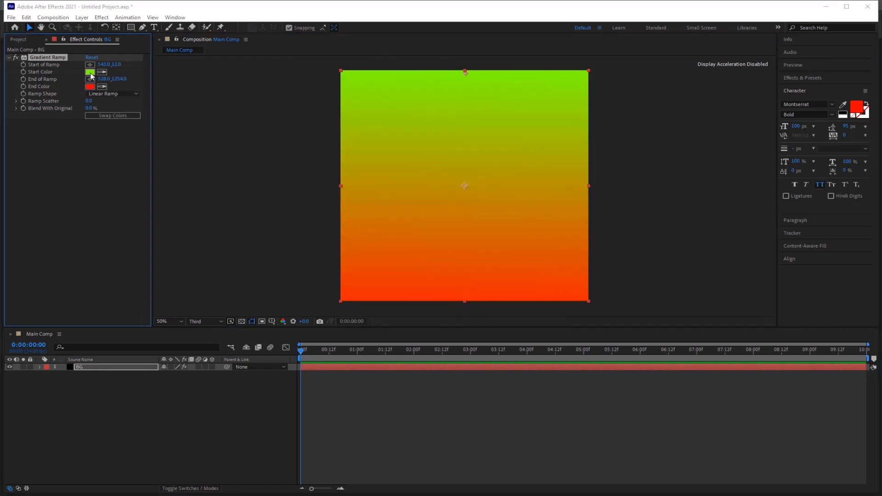
click(90, 72)
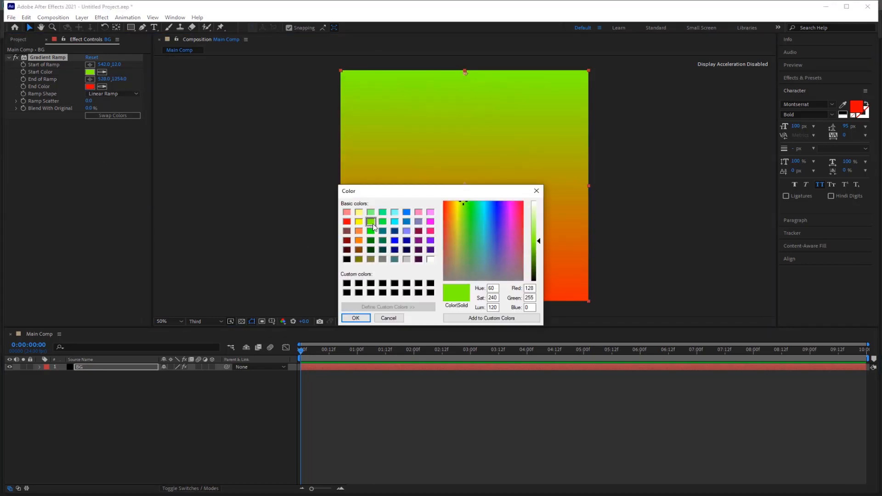
click(357, 318)
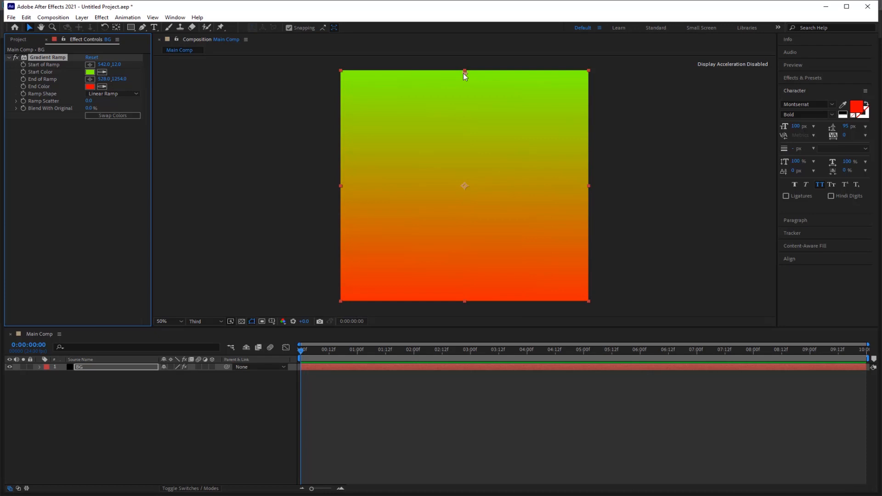
Drag the ramp's start point down into the comp and deselect BG.
drag(465, 74, 458, 103)
click(139, 401)
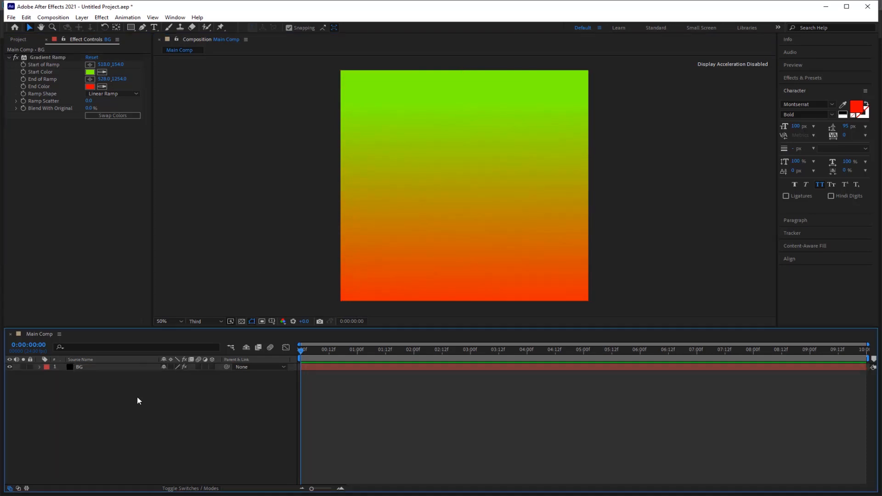
click(143, 28)
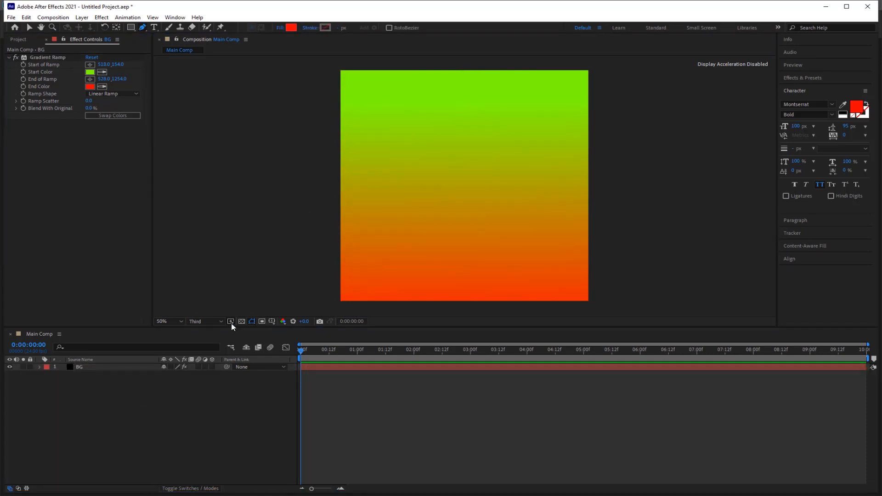
Show title/action-safe guides and draw a vertical path from the comp centre upward.
click(271, 322)
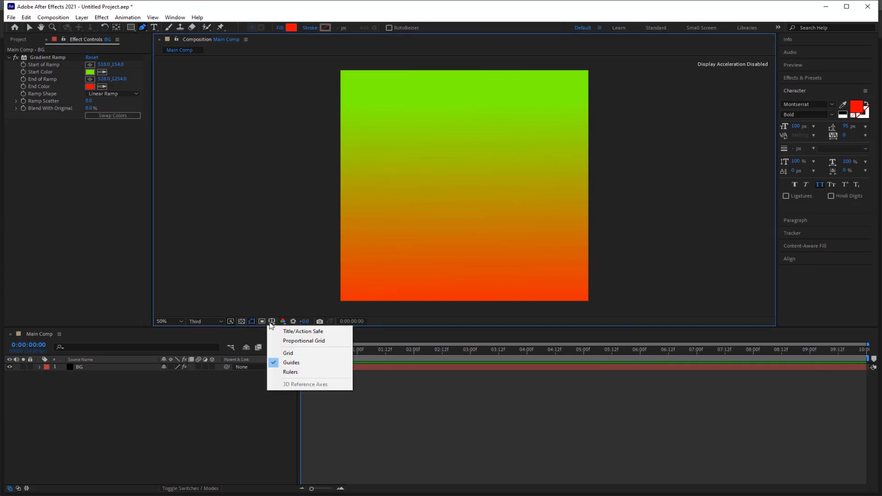
click(298, 332)
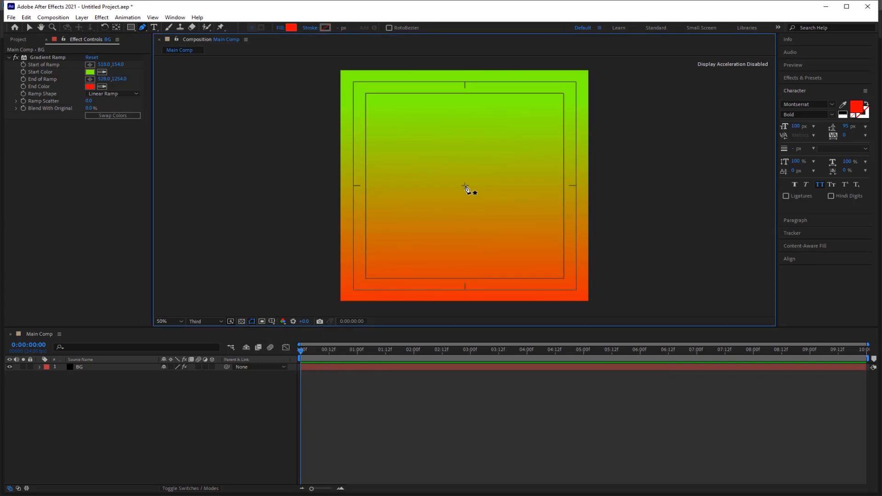
click(465, 185)
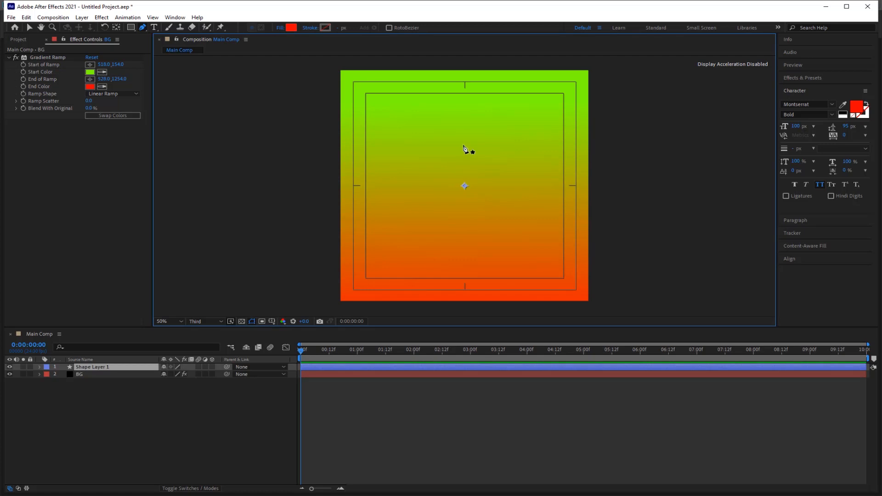
click(463, 103)
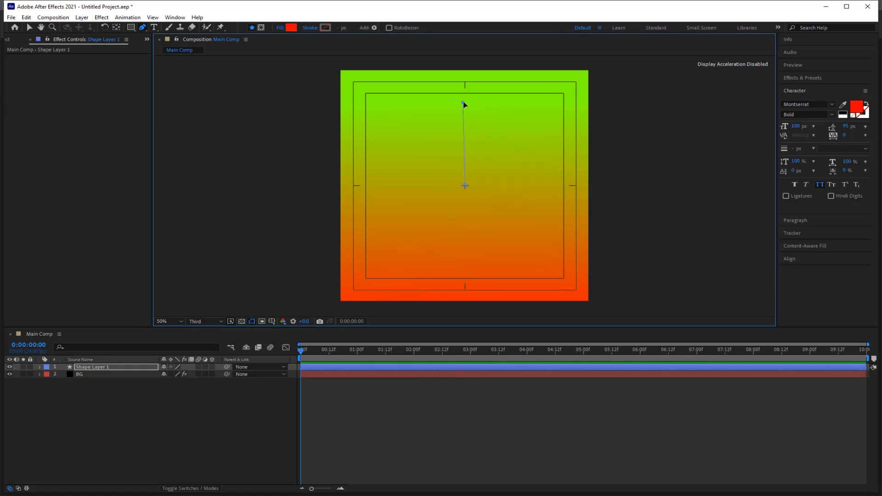
Give the new shape no fill and a white stroke, then expand Shape Layer 1.
click(279, 29)
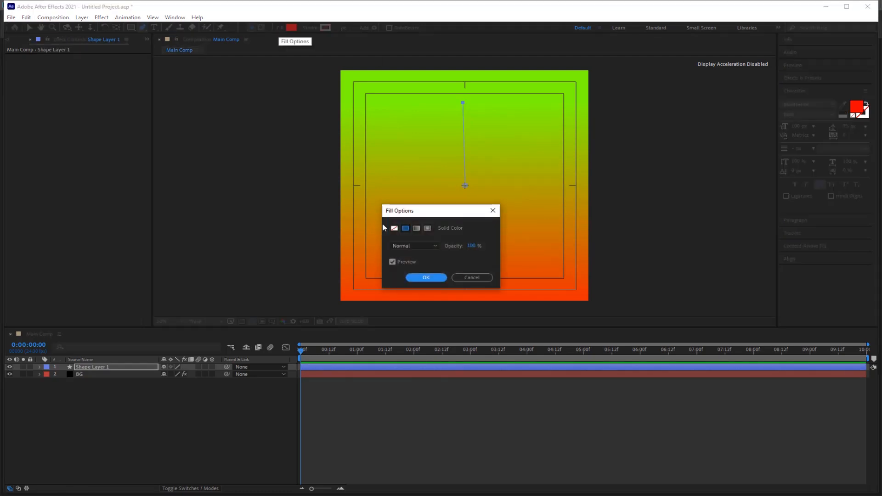
click(394, 229)
click(422, 278)
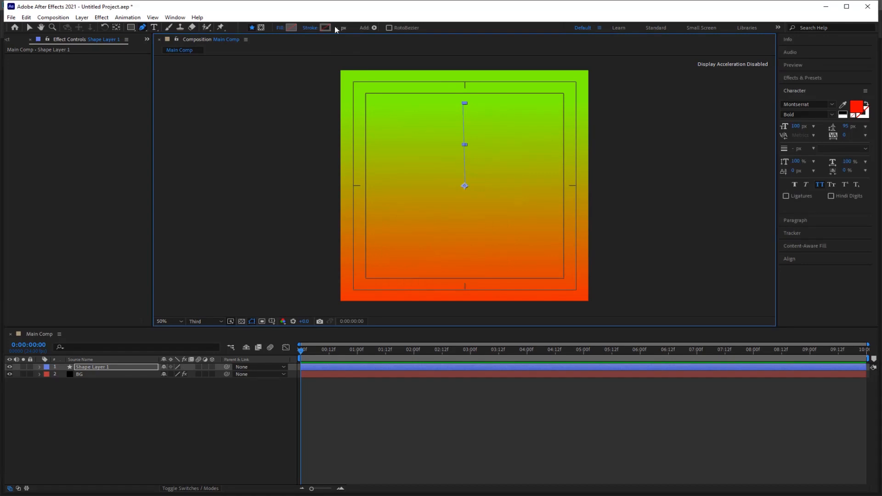
click(327, 29)
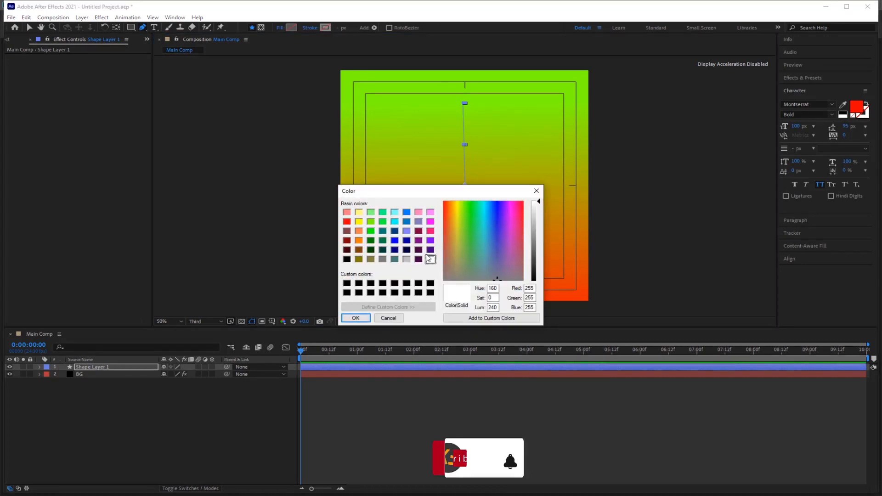
click(356, 318)
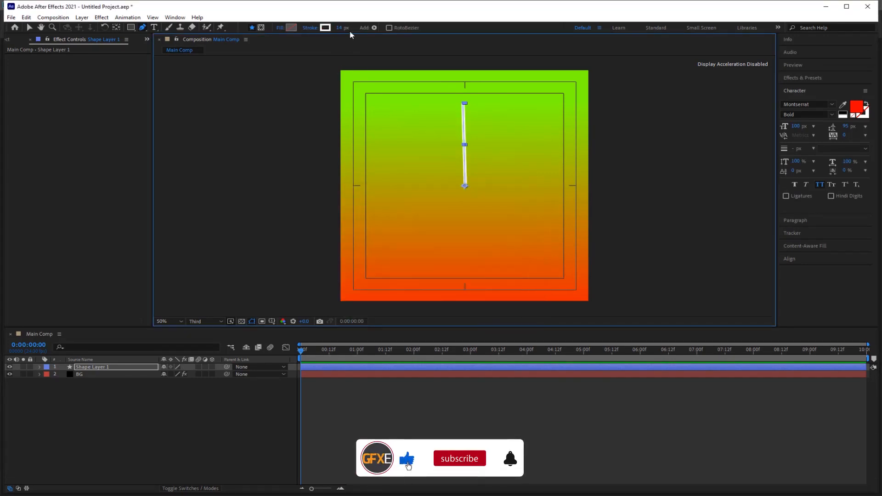
click(40, 368)
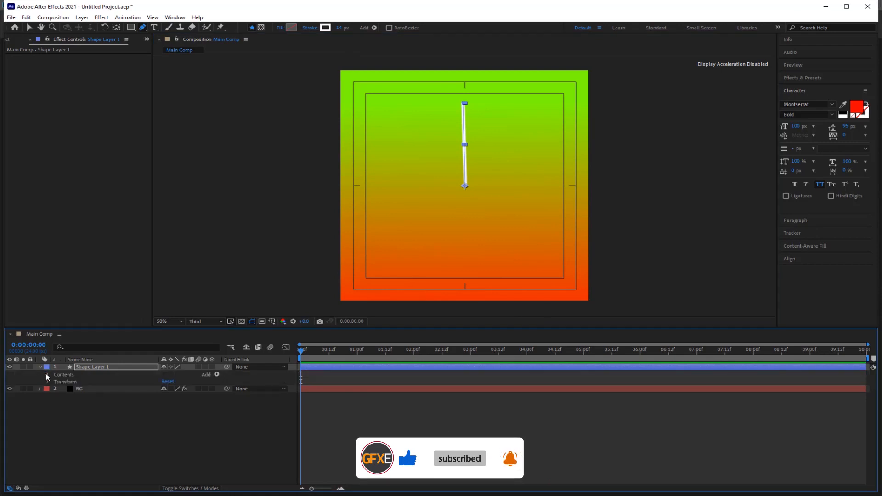
Set Stroke 1's Taper Start Length to 36% on Shape Layer 1.
click(48, 375)
click(55, 382)
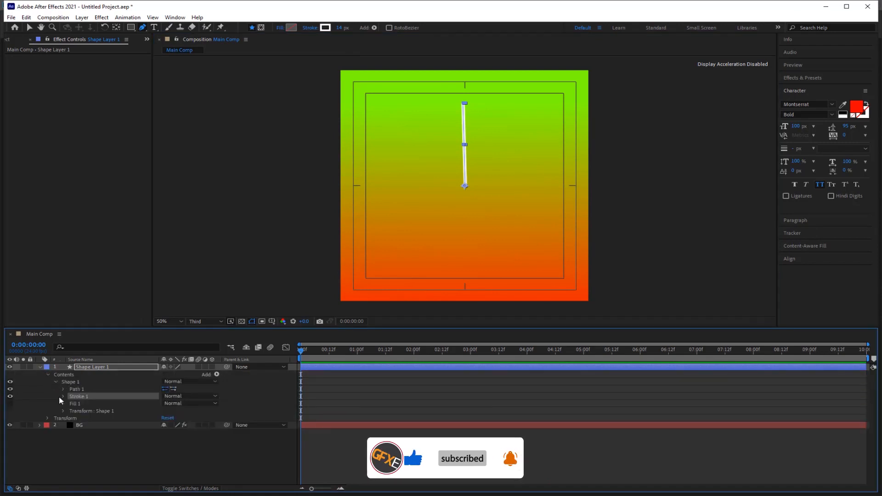
click(63, 396)
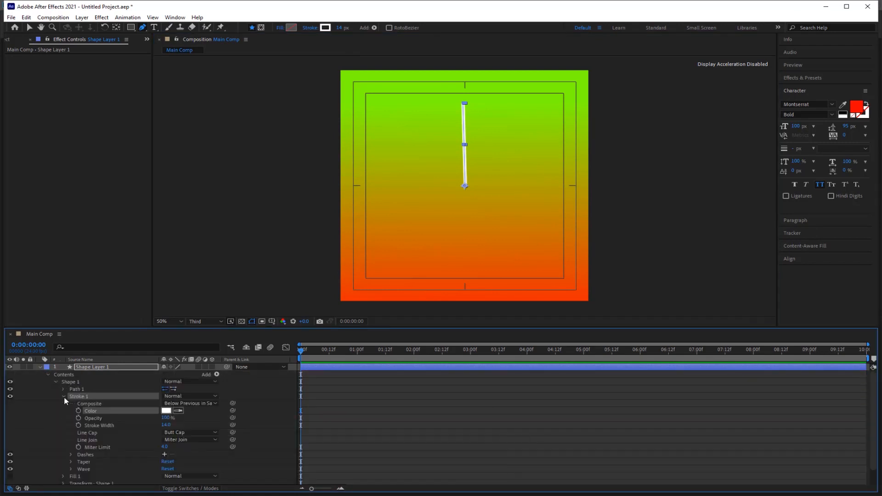
click(70, 462)
scroll(68, 468, down, 2)
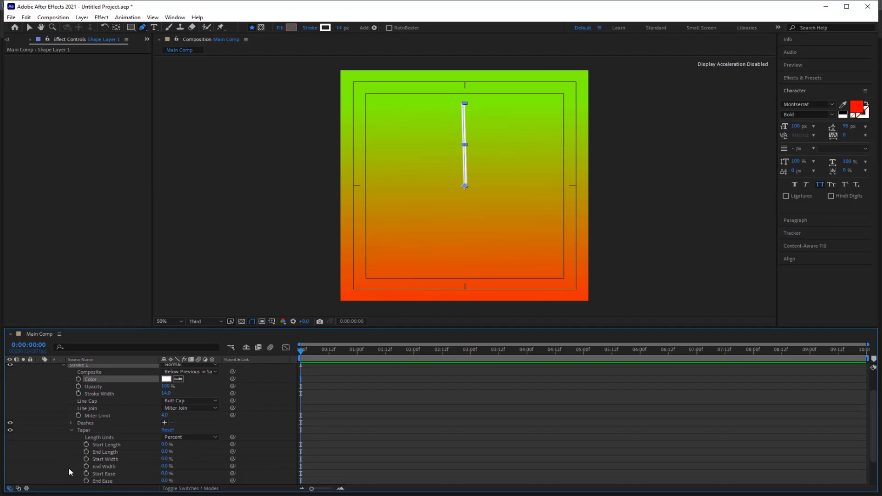
click(169, 444)
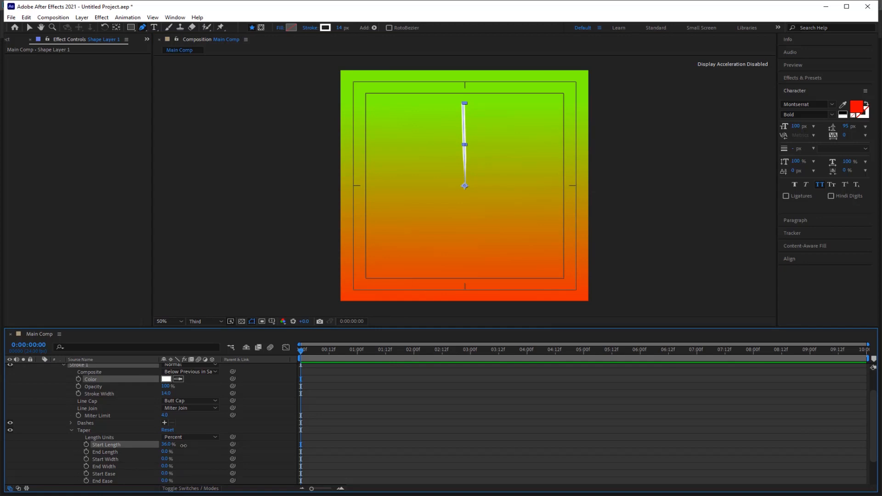
drag(184, 446, 184, 446)
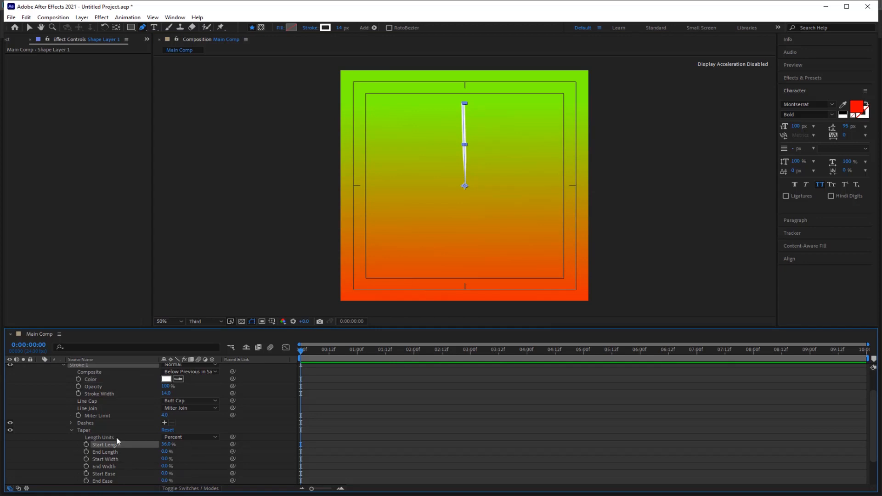
click(29, 29)
Add a Repeater to Shape Layer 1 and set its Copies to 24.
scroll(212, 390, up, 3)
click(217, 375)
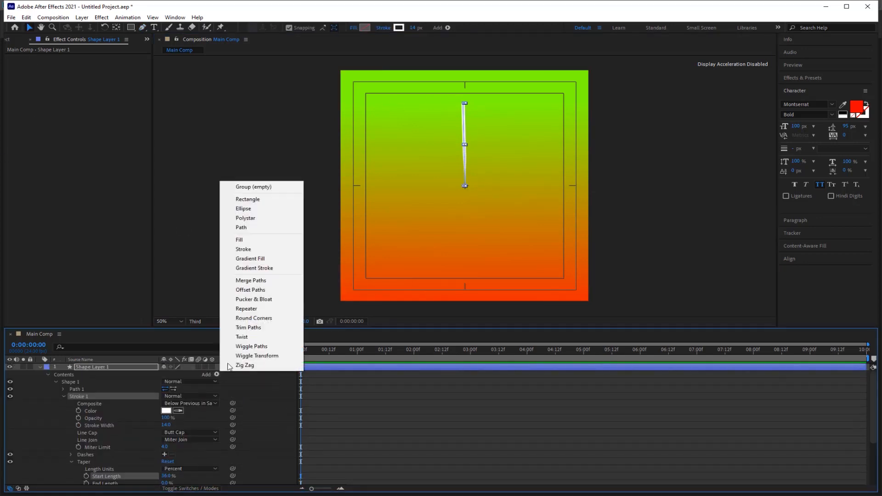
click(252, 309)
scroll(76, 476, down, 1)
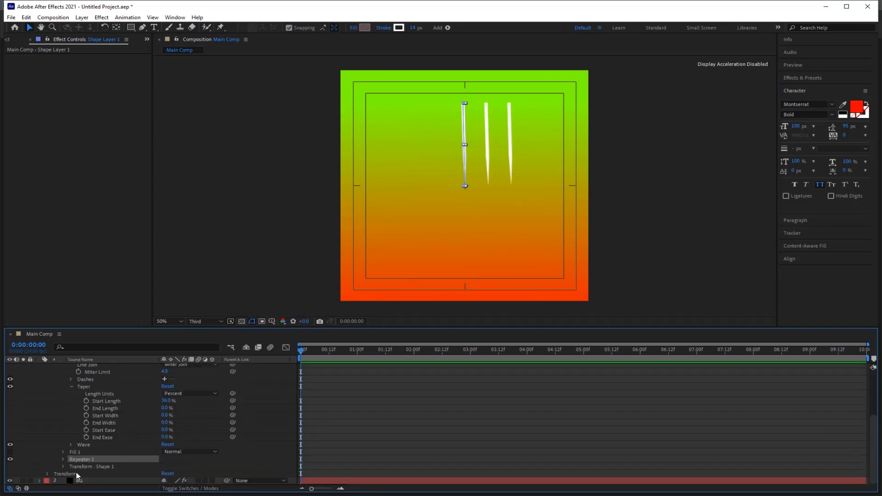
click(64, 459)
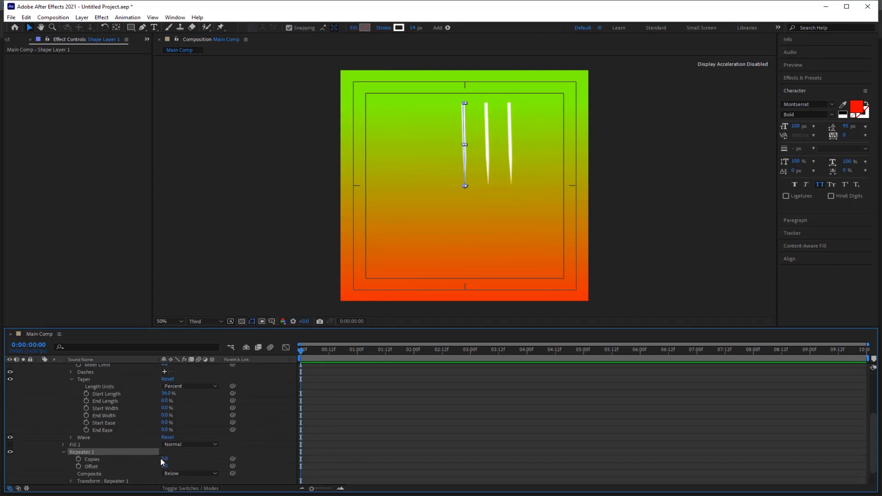
drag(164, 459, 171, 457)
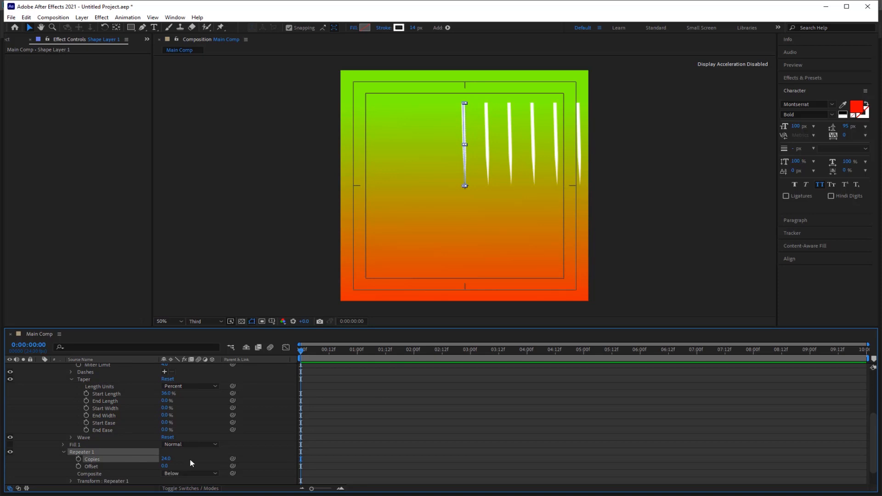
Set the Repeater's Position X to 0 and scrub its Rotation into a full circle.
scroll(192, 463, down, 1)
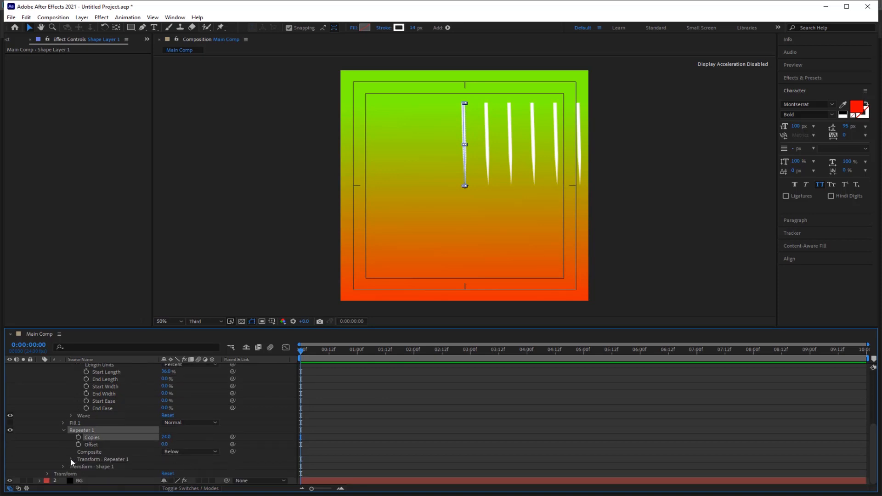
click(71, 460)
click(168, 452)
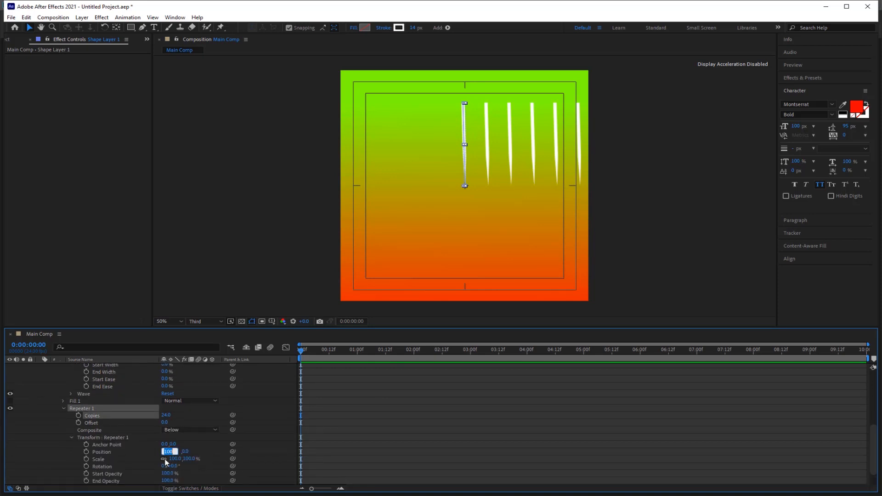
text(0)
key(Return)
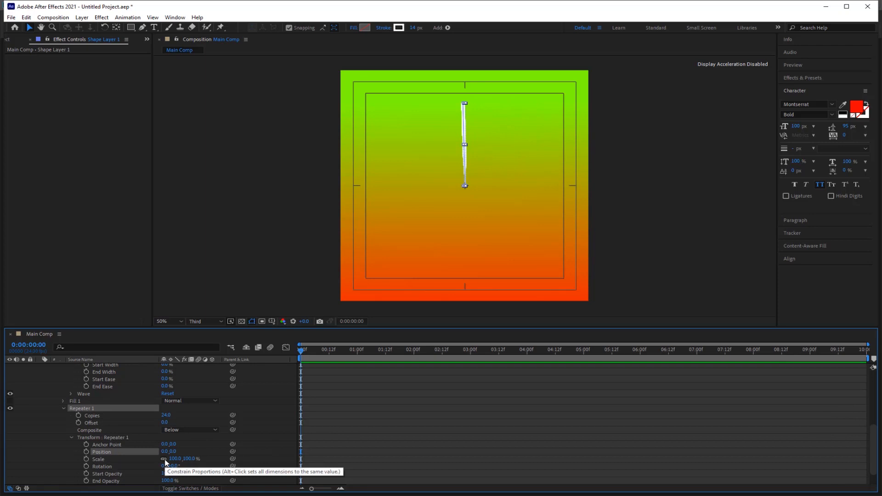
drag(175, 466, 182, 467)
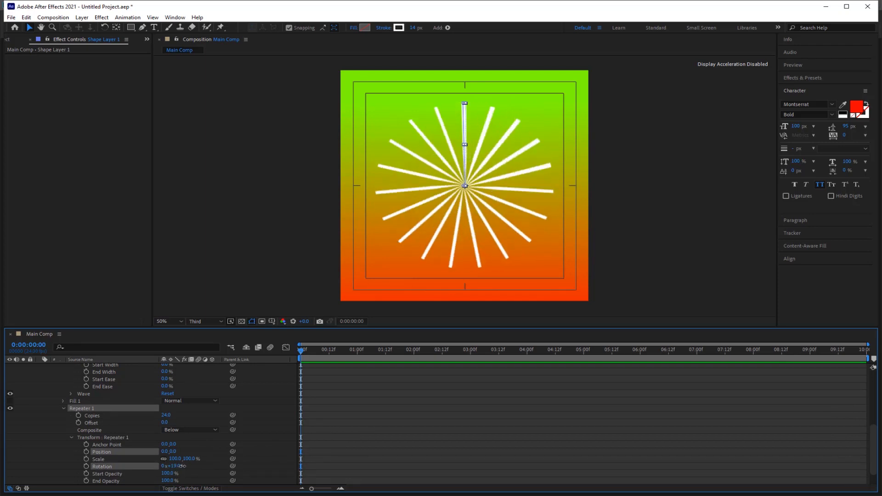
Scale the starburst to 130% and move its anchor point to the burst centre.
scroll(182, 466, up, 10)
key(s)
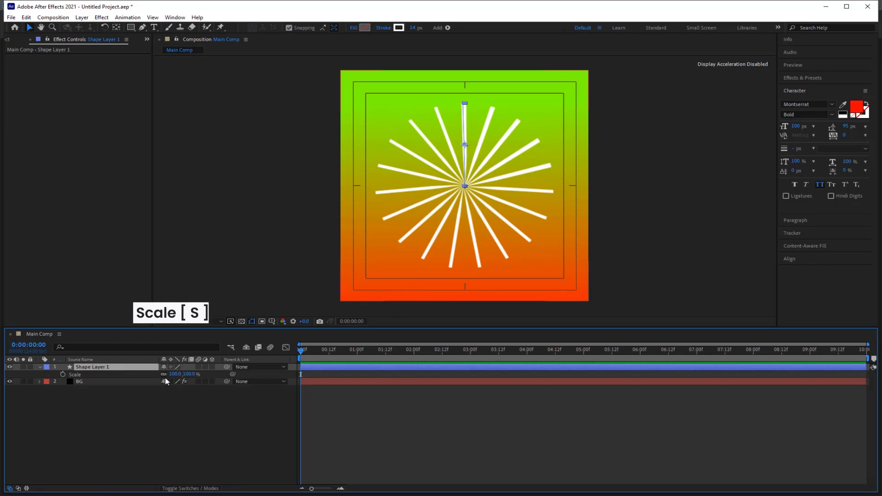
drag(173, 374, 187, 374)
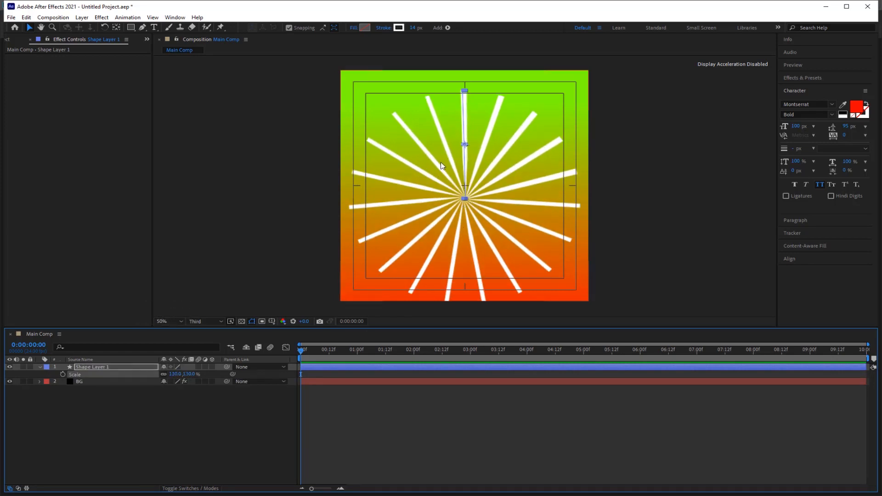
click(116, 27)
drag(466, 146, 465, 204)
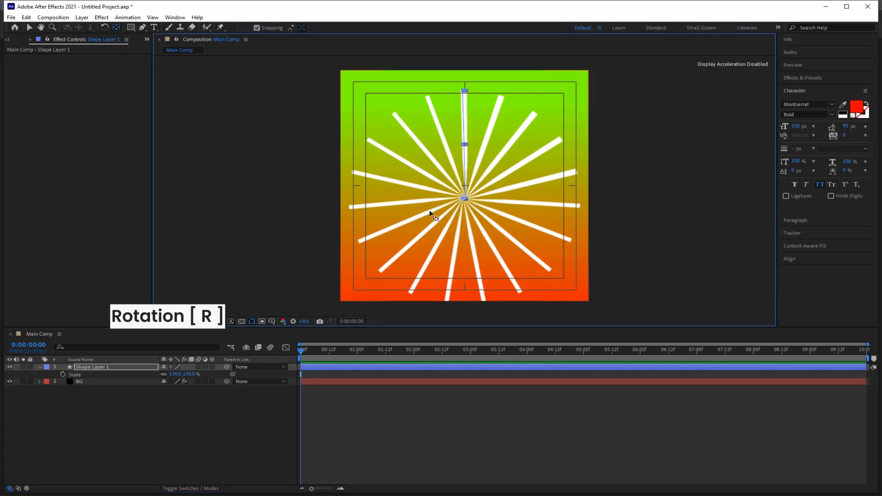
Give Rotation an expression, first time*150, then changed to time*10 for a slower spin.
key(r)
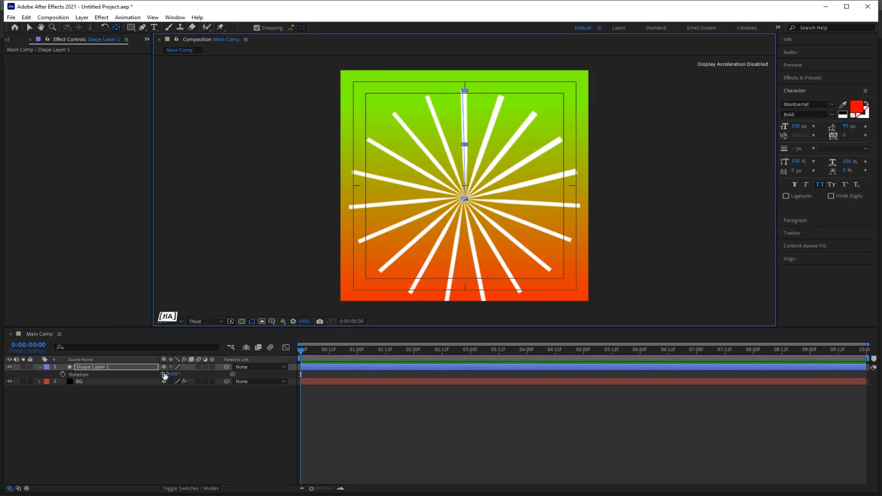
alt+click(63, 375)
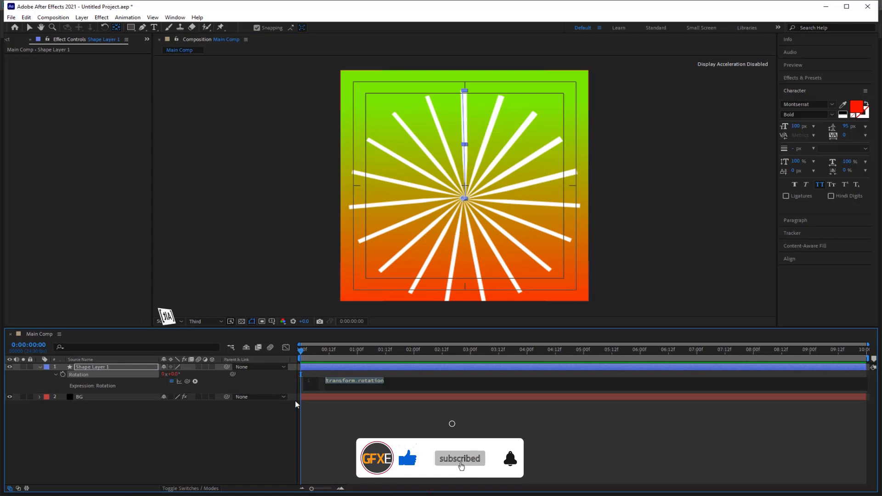
text(time)
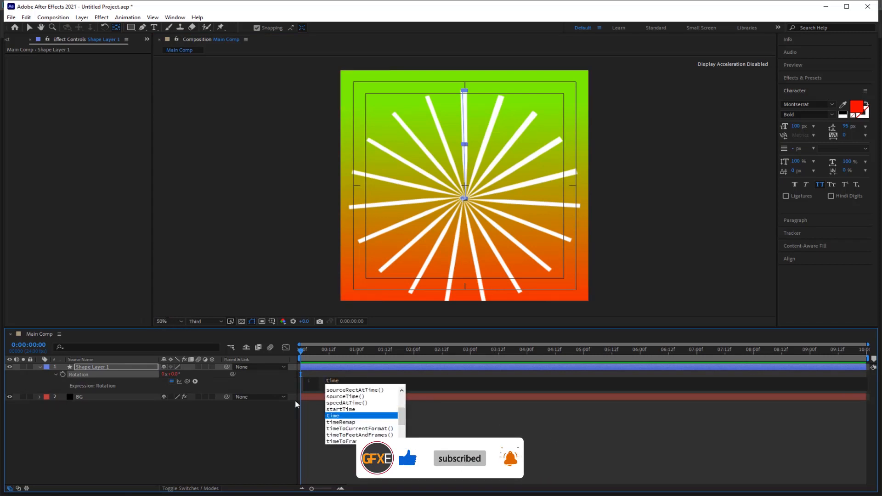
text(*1)
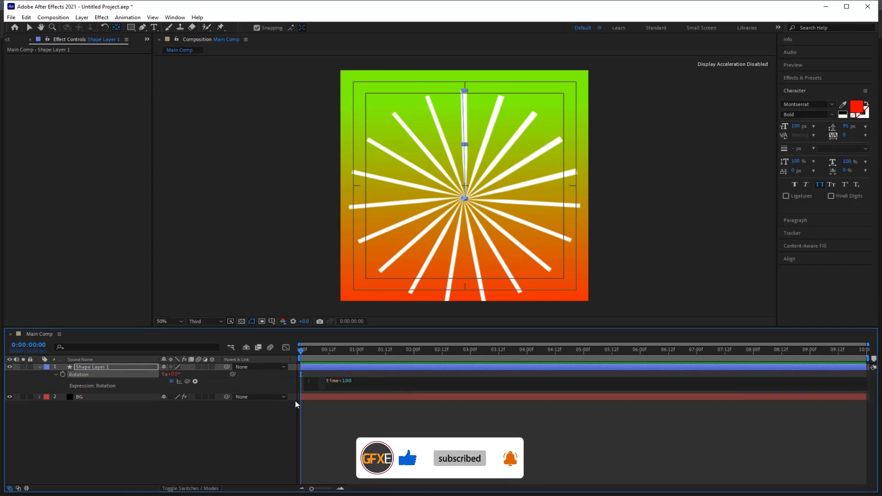
text(50)
key(KP_Enter)
key(space)
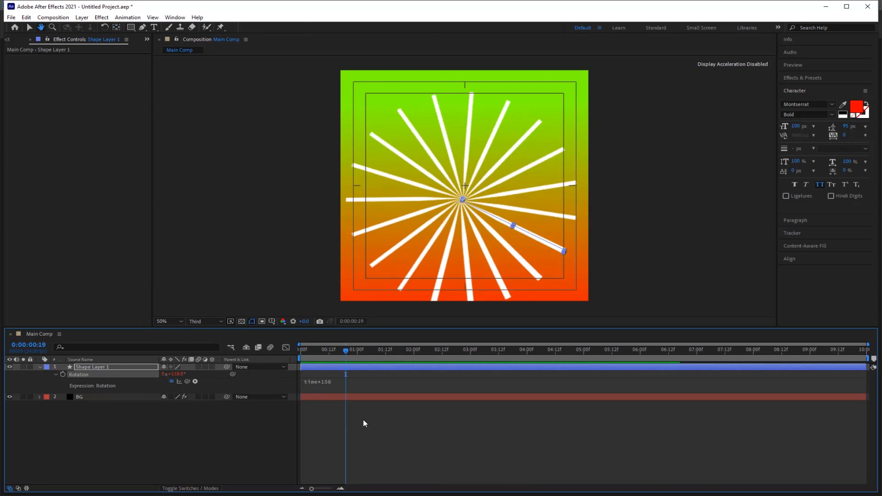
click(329, 383)
click(353, 382)
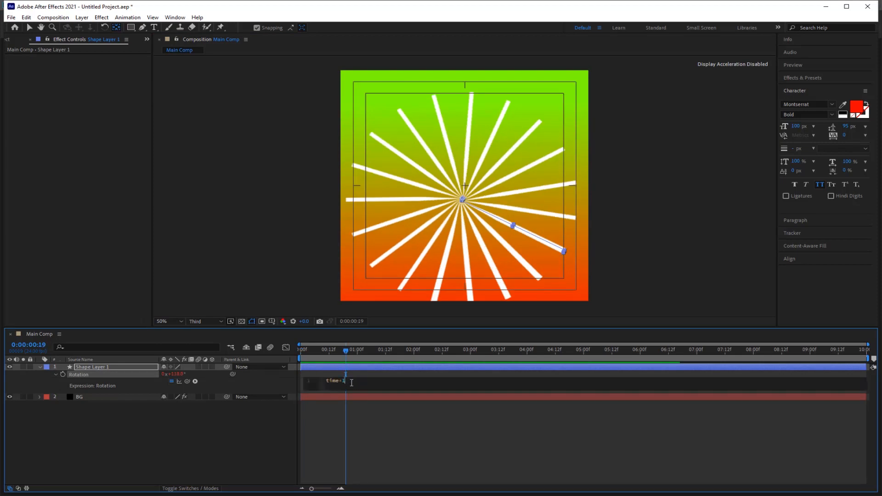
key(KP_Enter)
key(space)
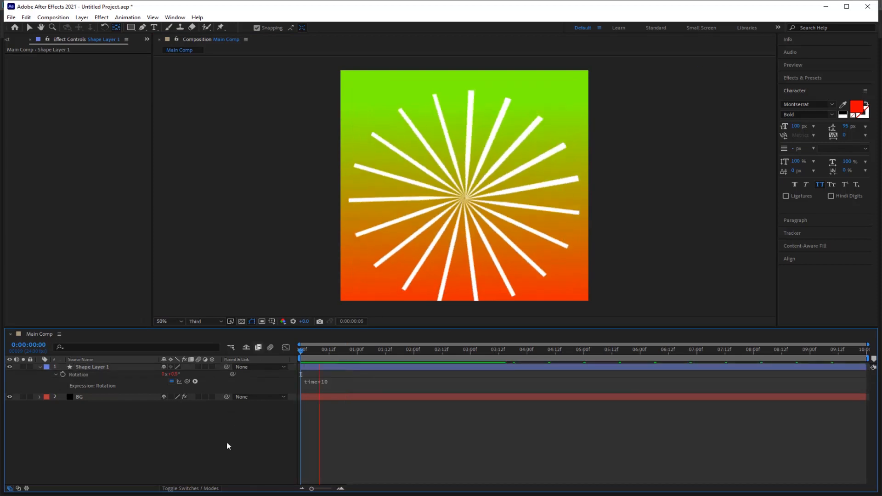
click(93, 367)
key(ctrl+space)
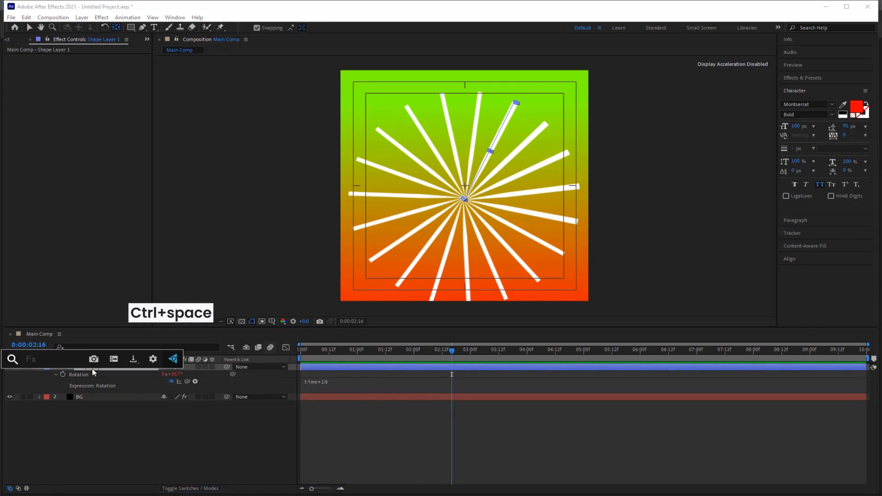
Apply Turbulent Displace to Shape Layer 1 and preview the animation from the start.
text(turb)
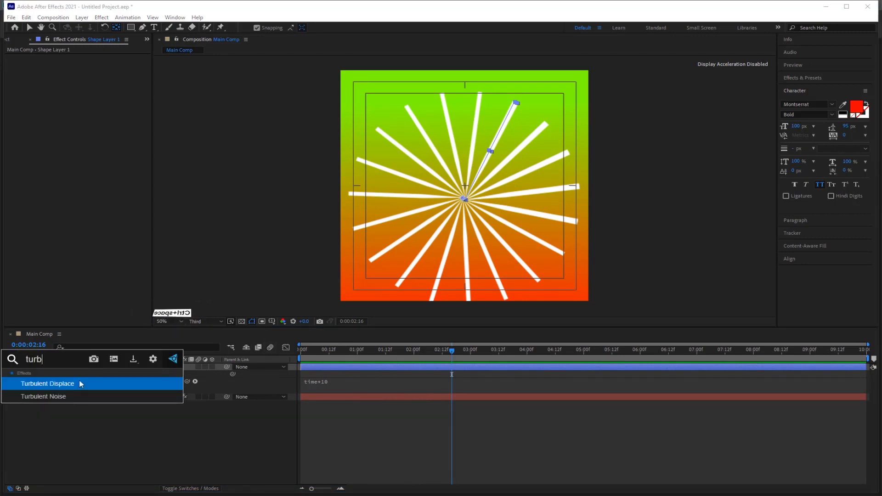
click(81, 384)
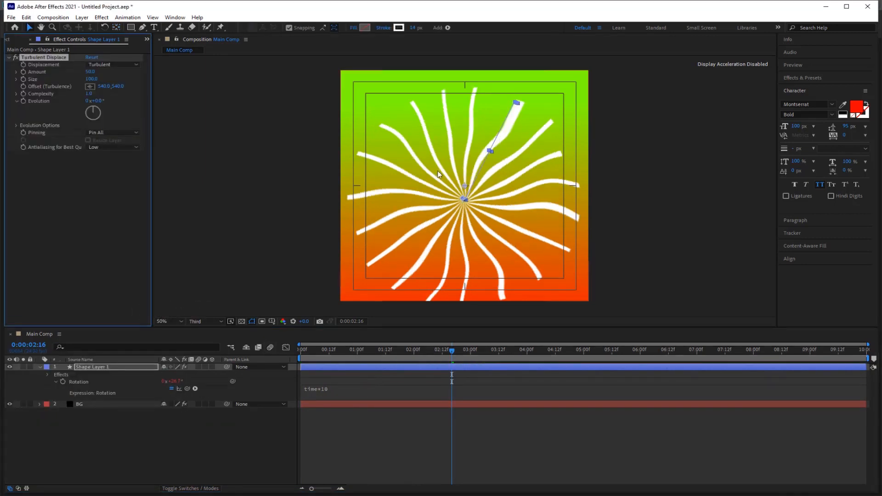
click(211, 436)
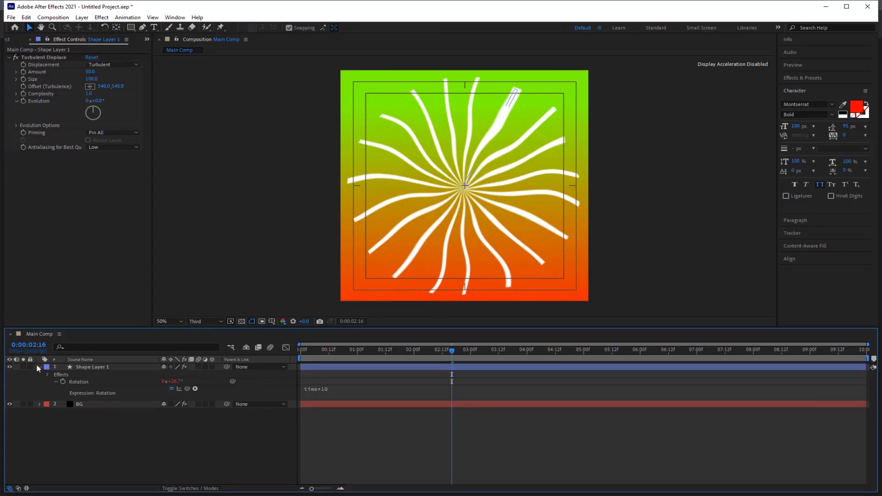
click(39, 368)
drag(453, 353, 286, 351)
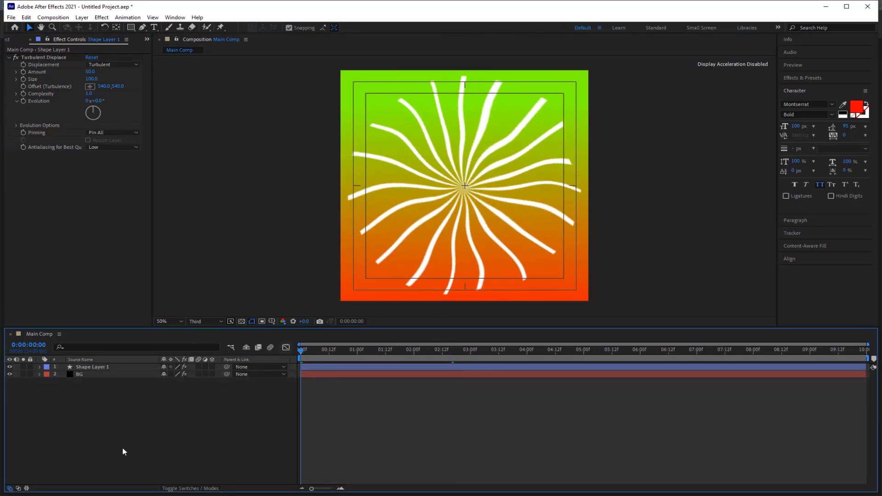
key(space)
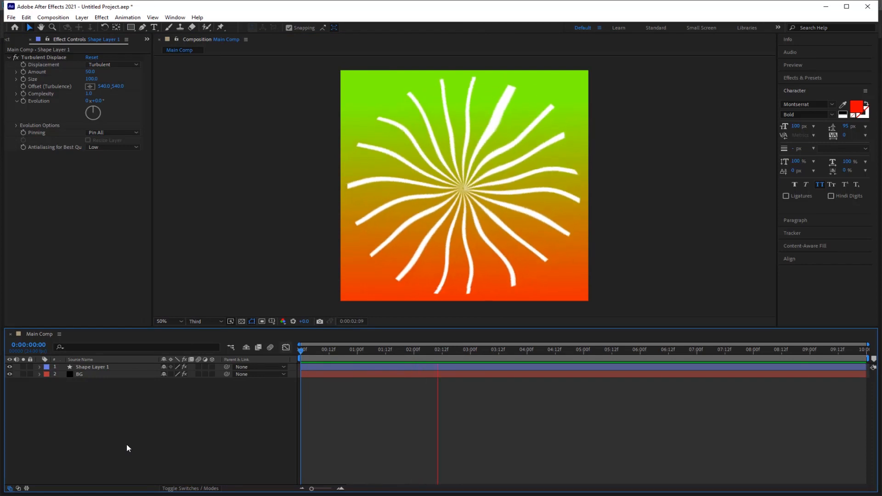
key(space)
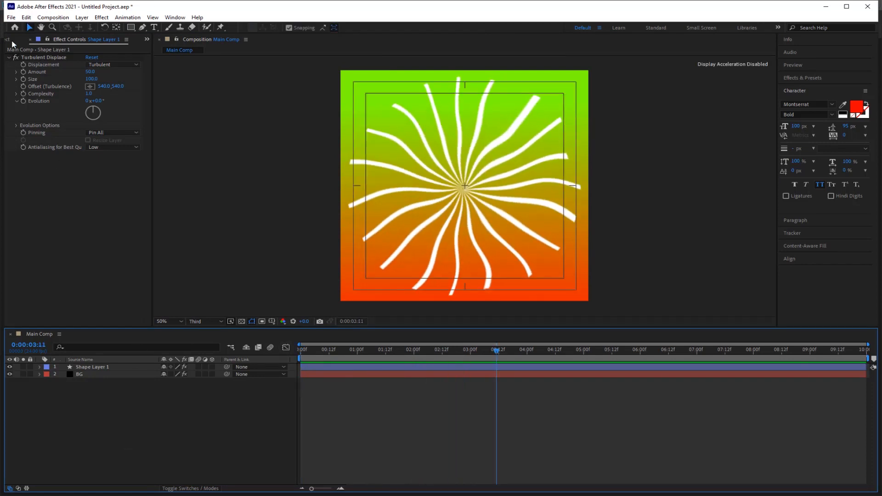
Add the four YouTube icon PNGs from the Project panel to Main Comp.
click(12, 41)
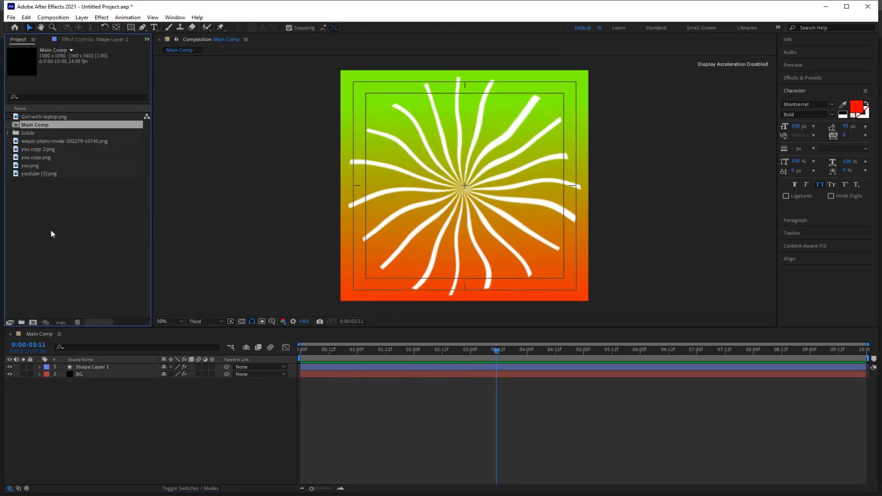
click(49, 150)
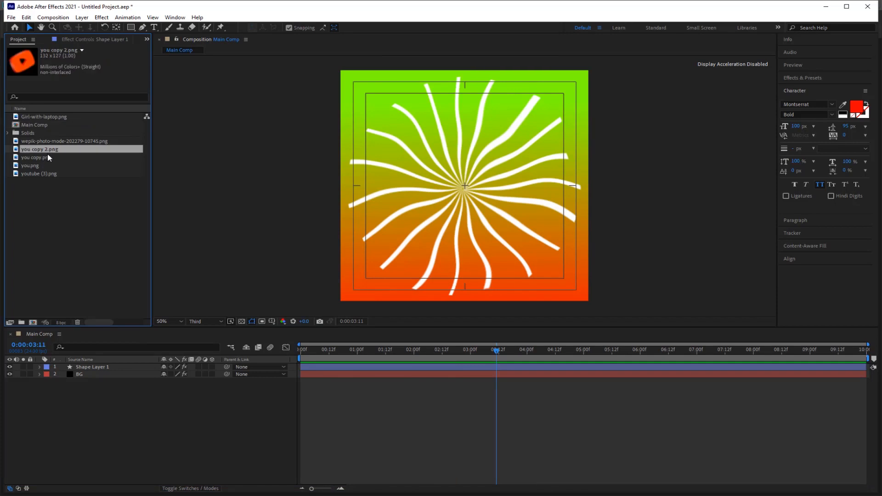
shift+click(47, 174)
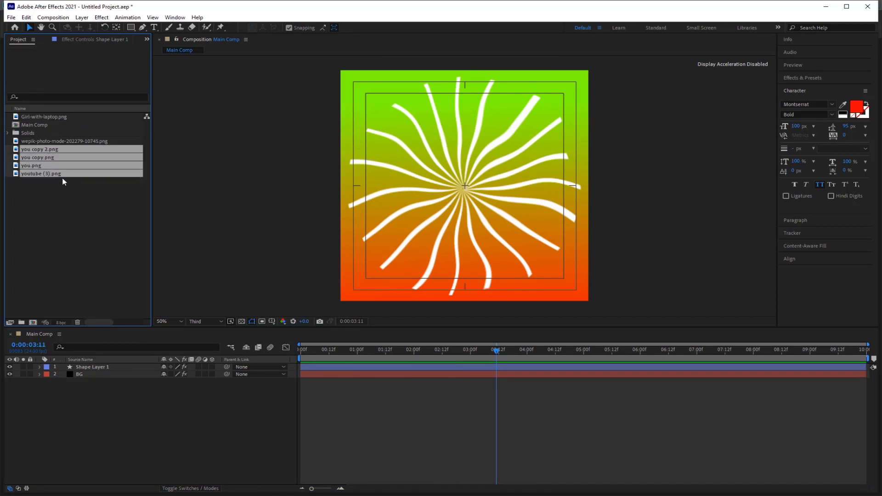
drag(63, 178, 88, 367)
Undo the accidental BG change and lock the BG layer.
click(78, 404)
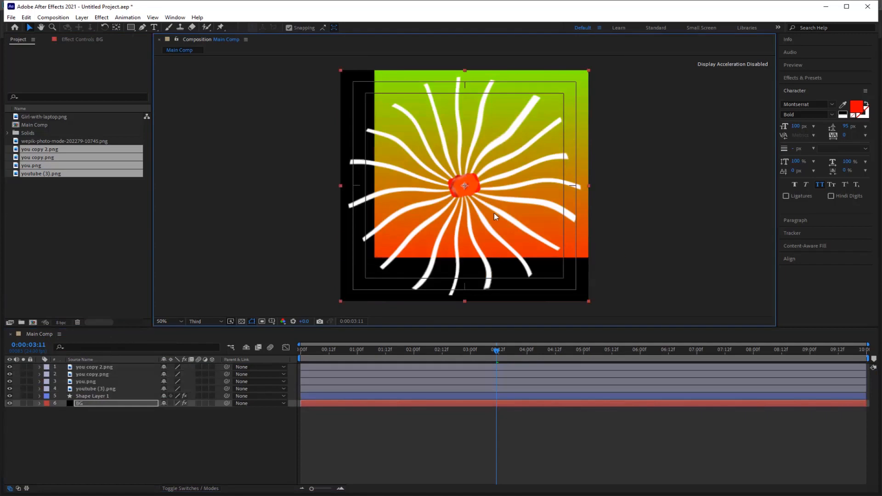
key(ctrl+z)
click(30, 403)
click(114, 389)
Scatter the four YouTube icons around the starburst.
drag(463, 191, 522, 132)
click(101, 382)
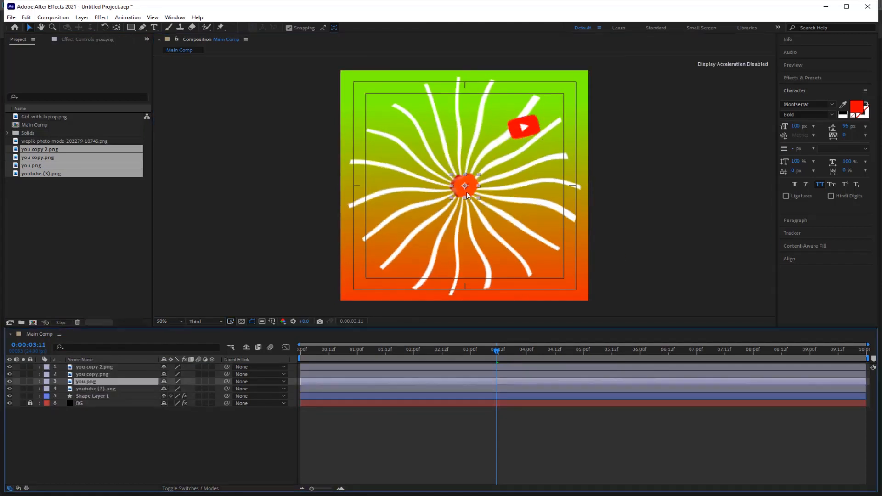
drag(467, 193, 440, 144)
click(111, 376)
drag(465, 184, 410, 167)
drag(438, 139, 526, 172)
drag(464, 186, 464, 133)
drag(410, 169, 486, 195)
drag(465, 132, 403, 136)
drag(525, 171, 480, 131)
drag(486, 195, 518, 198)
drag(528, 128, 425, 229)
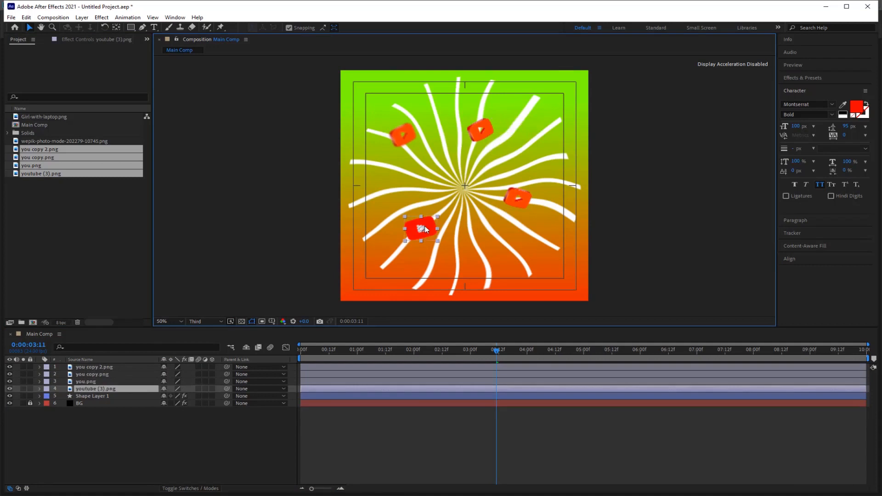
Duplicate the you copy 2.png icon, place it centre-left, and show all five icons' Scale.
click(112, 367)
key(ctrl+d)
drag(404, 136, 415, 187)
click(161, 433)
click(96, 368)
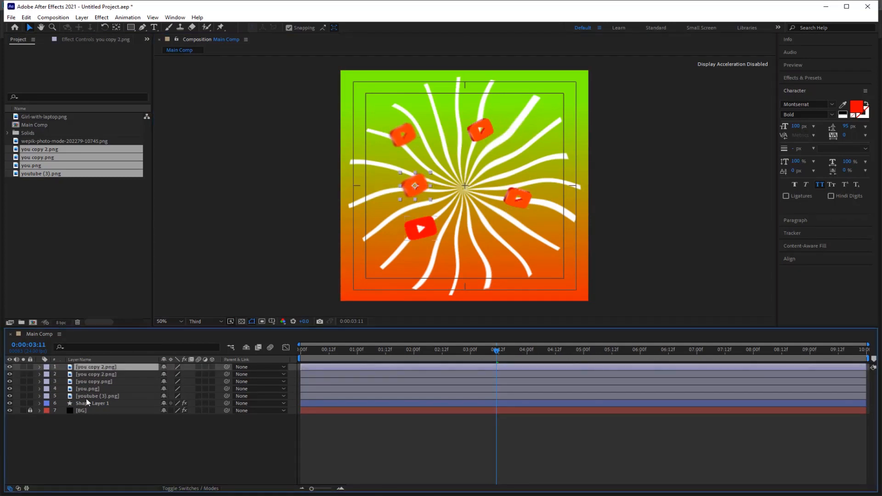
shift+click(87, 398)
key(s)
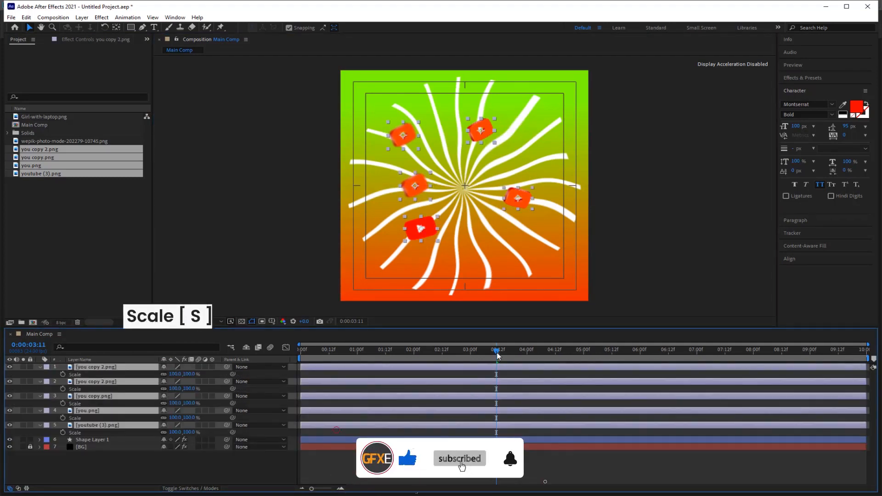
At frame 0, set all five icons' Scale to 0% and add a keyframe.
drag(497, 355, 215, 357)
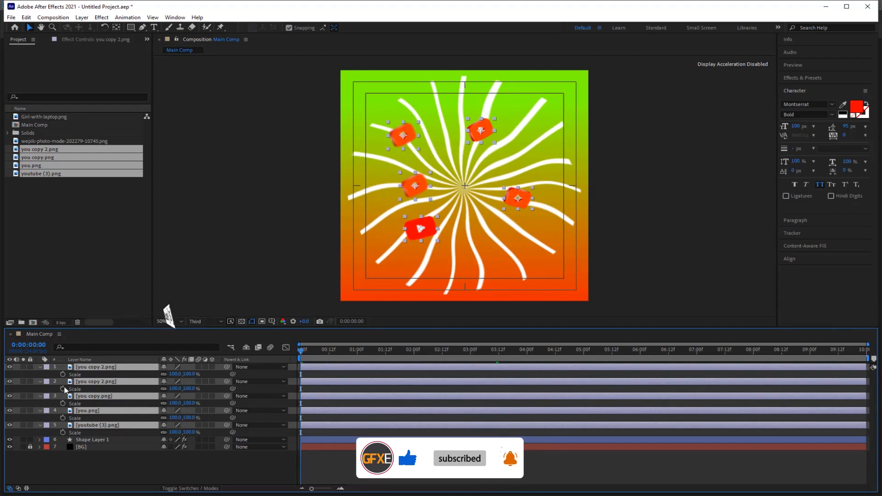
click(176, 374)
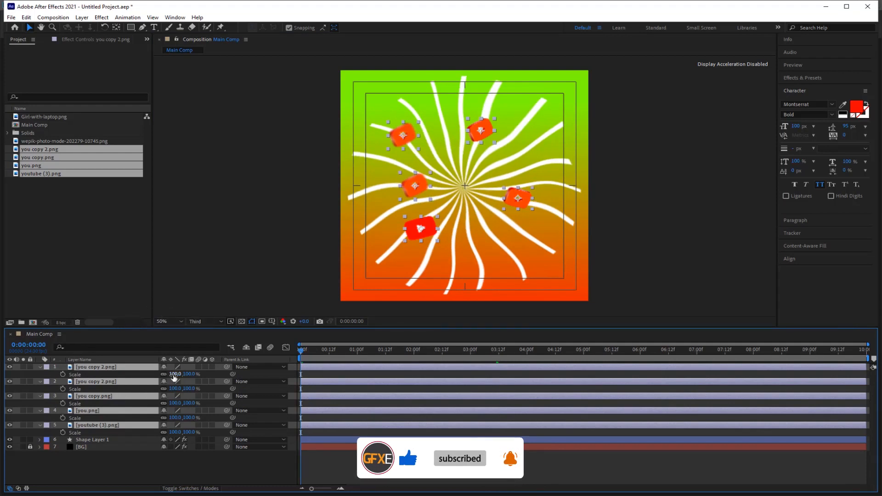
text(0)
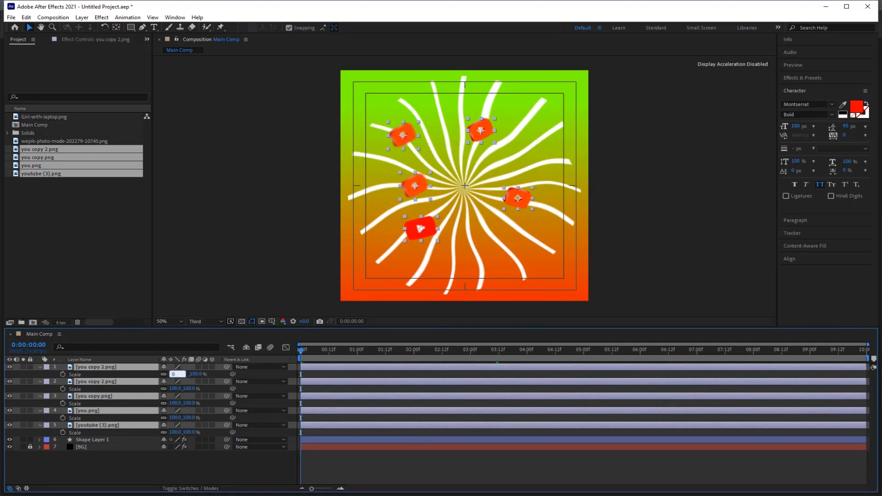
key(Return)
click(63, 375)
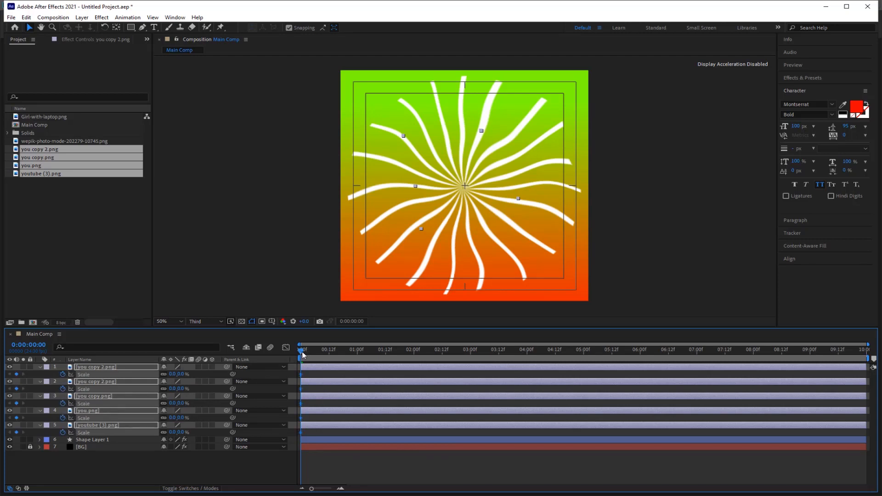
Set Scale to 100% at 12 frames, then begin a wiggle() expression on the top icon's Scale.
click(331, 356)
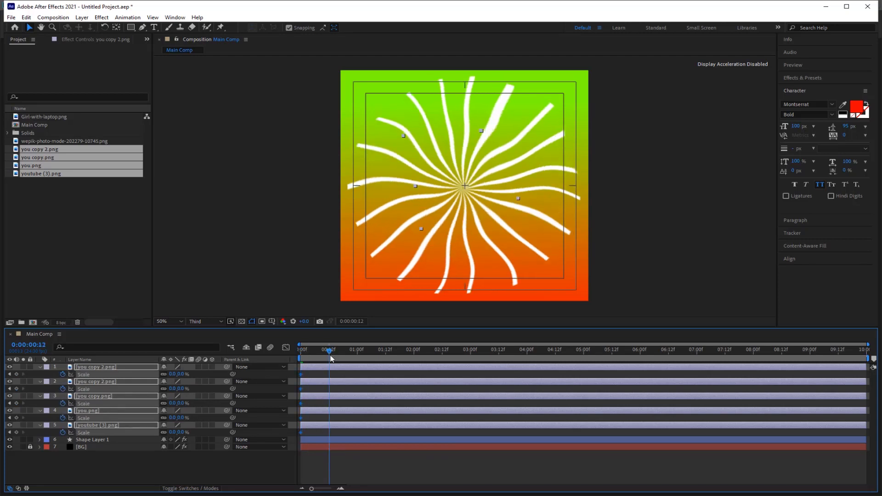
click(174, 375)
key(Return)
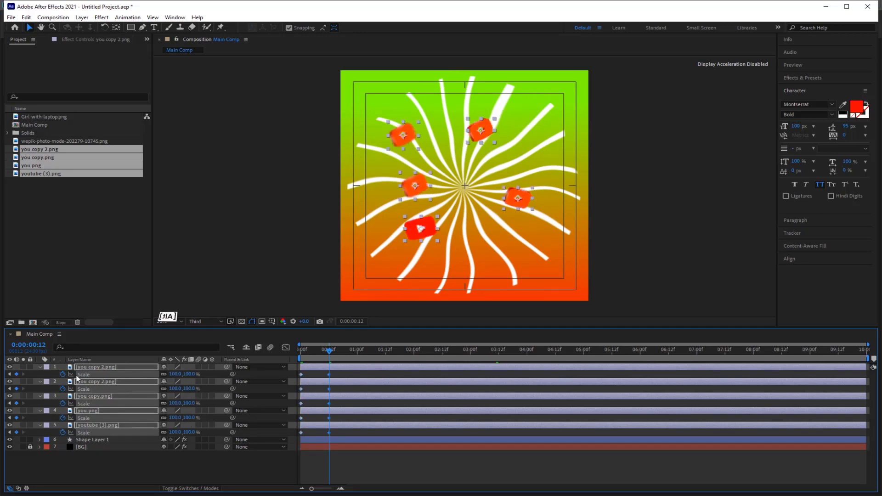
click(63, 375)
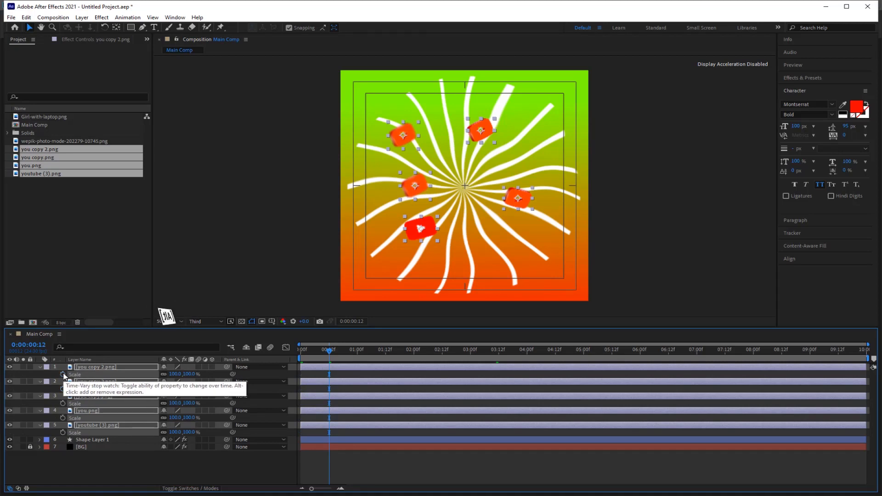
key(ctrl+z)
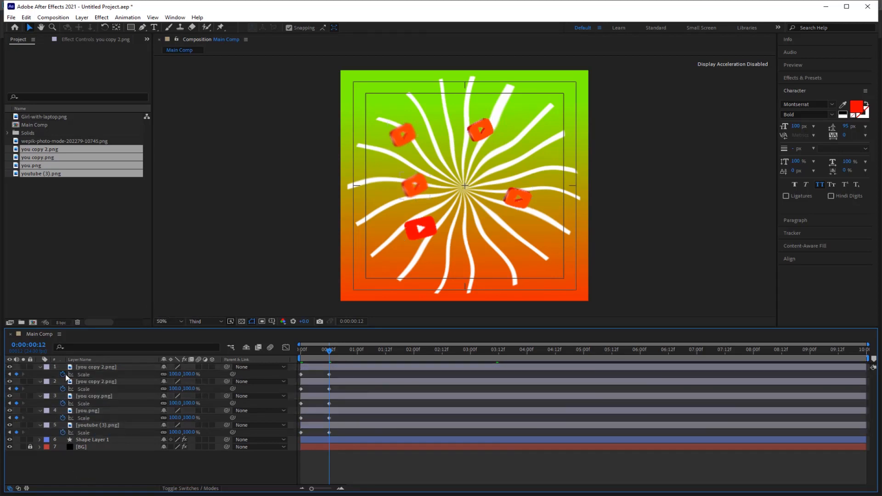
alt+click(63, 374)
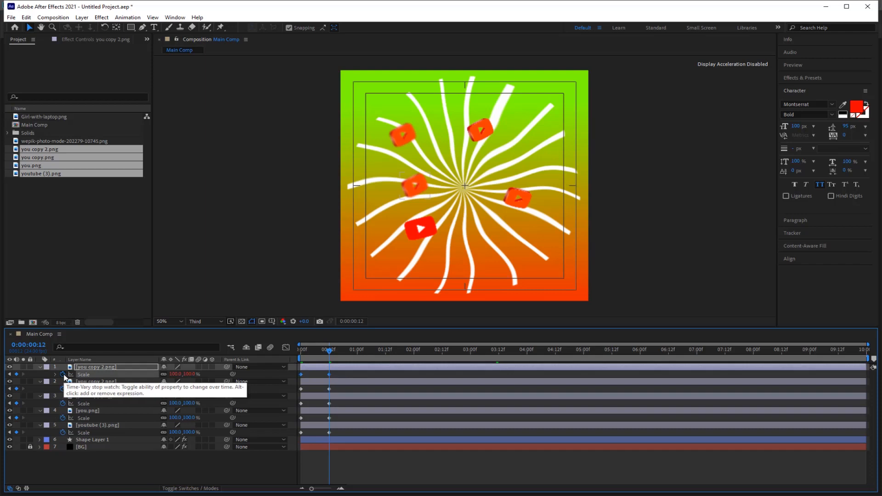
text(wiggle())
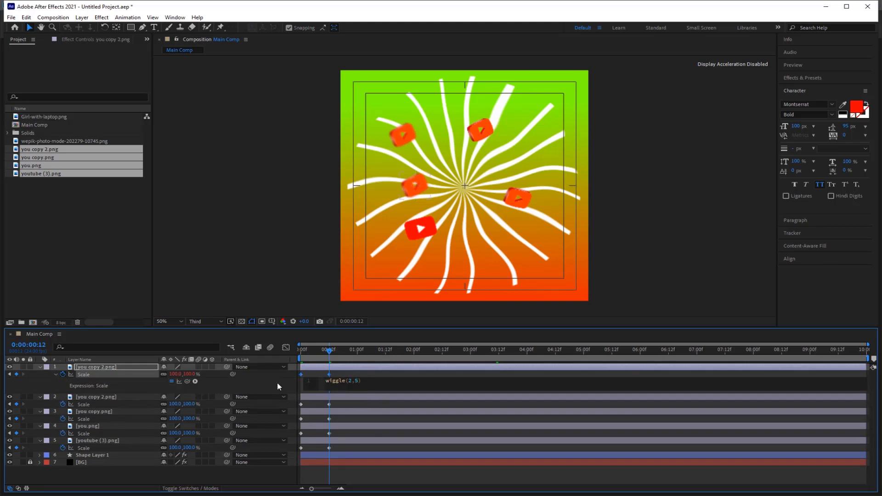
Commit wiggle(2,5) on icon 1's Scale, then copy that expression onto icon layers 2–5.
click(278, 384)
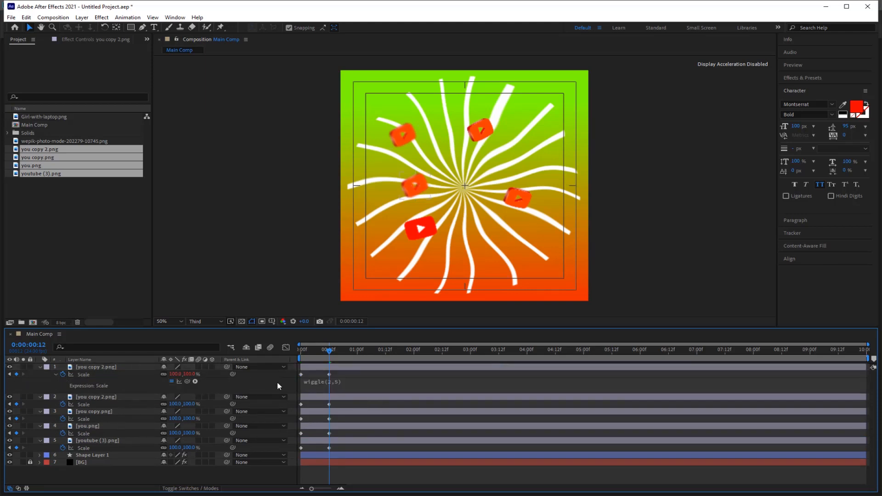
right_click(87, 373)
click(142, 348)
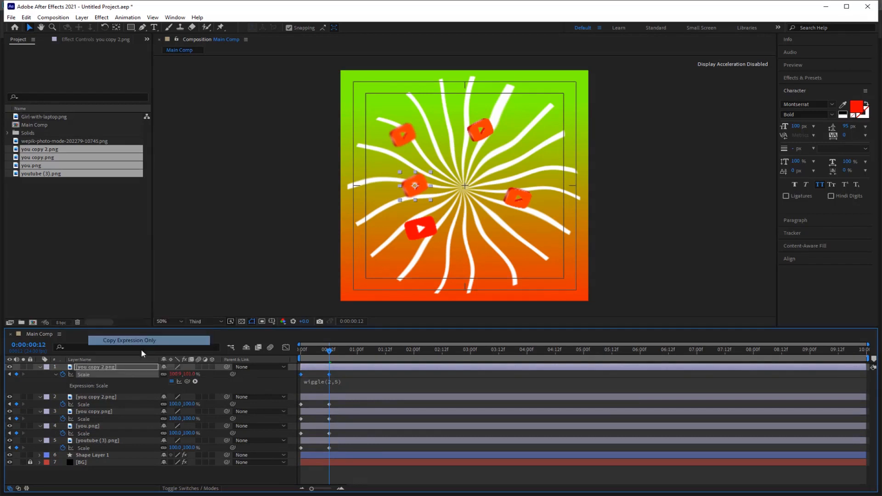
click(90, 398)
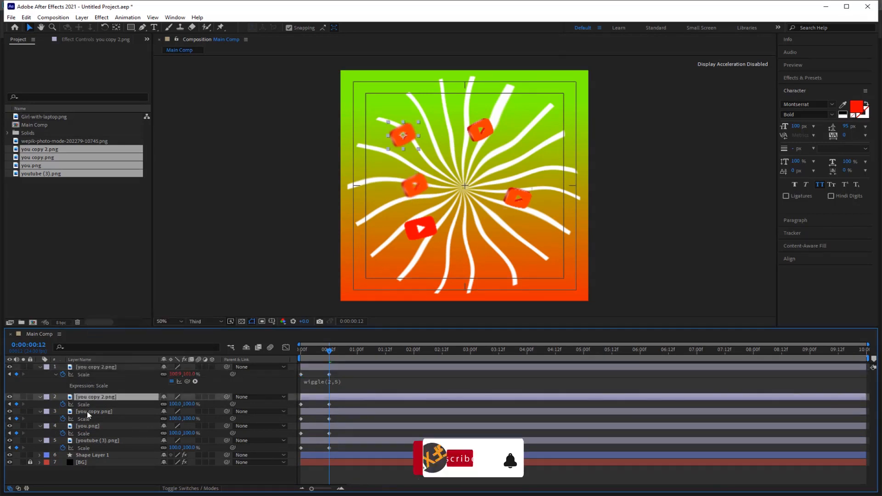
shift+click(94, 441)
click(26, 17)
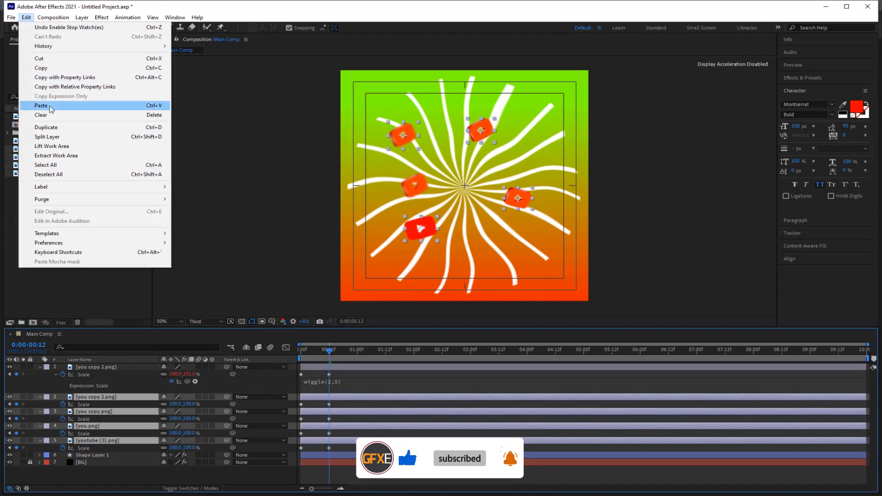
click(51, 108)
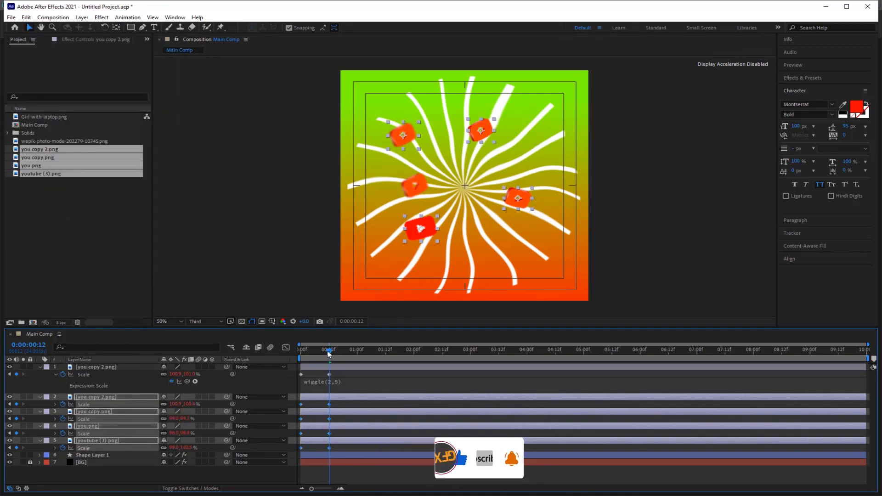
Preview the wobbling icons from the start of the comp and begin a new composition.
key(Home)
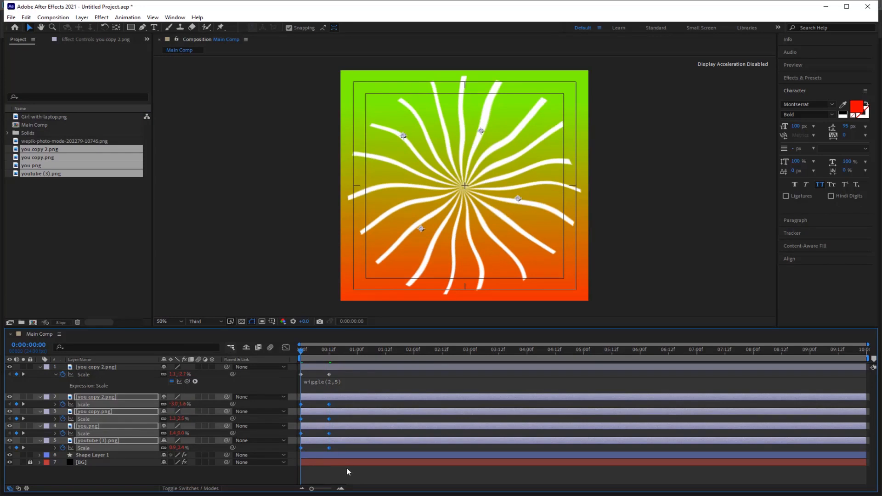
key(space)
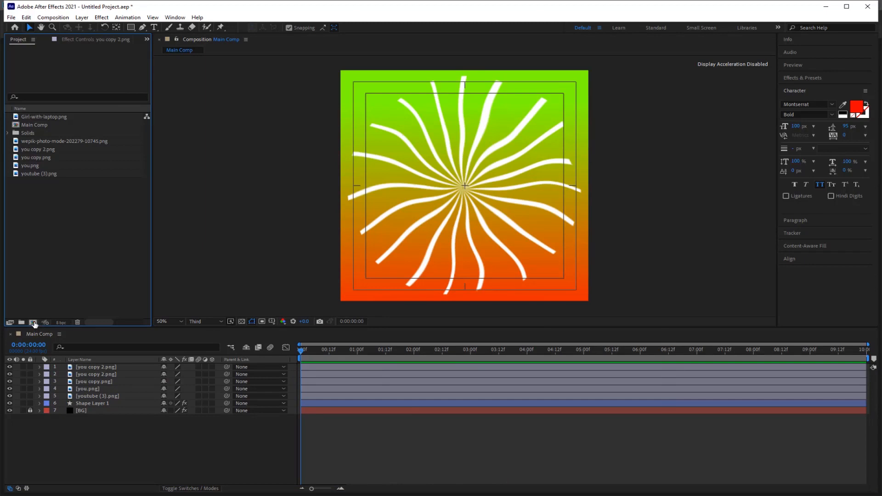
click(33, 324)
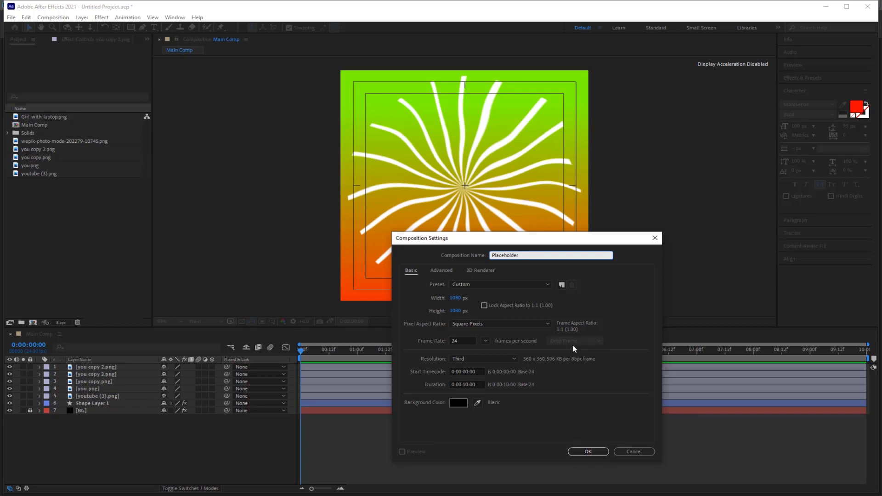
Create the Placeholder composition and drop the wepik girl photo into it.
click(587, 452)
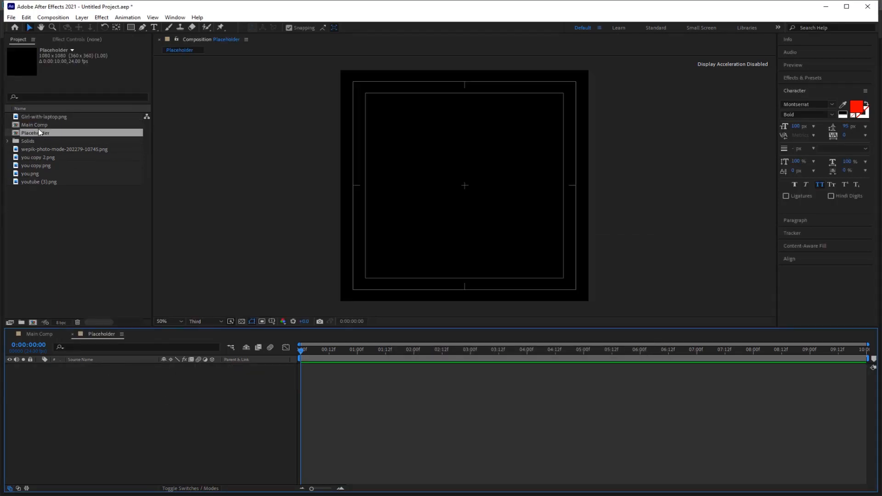
click(46, 150)
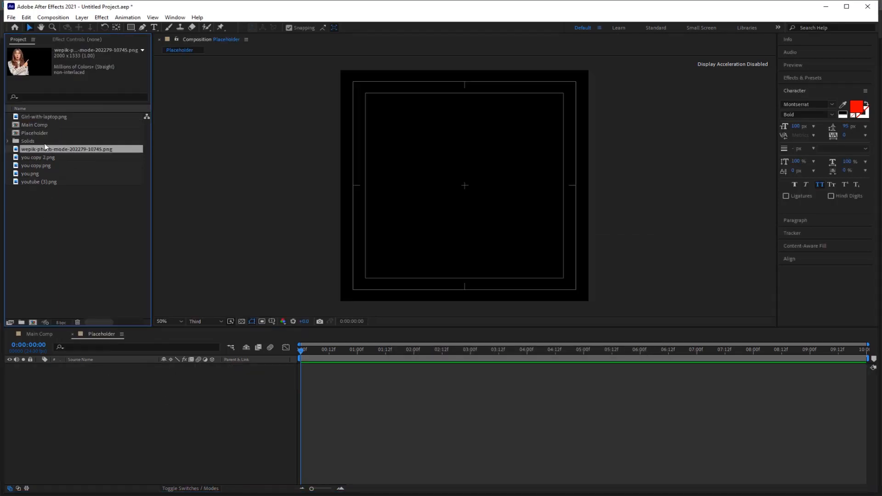
drag(59, 152, 89, 382)
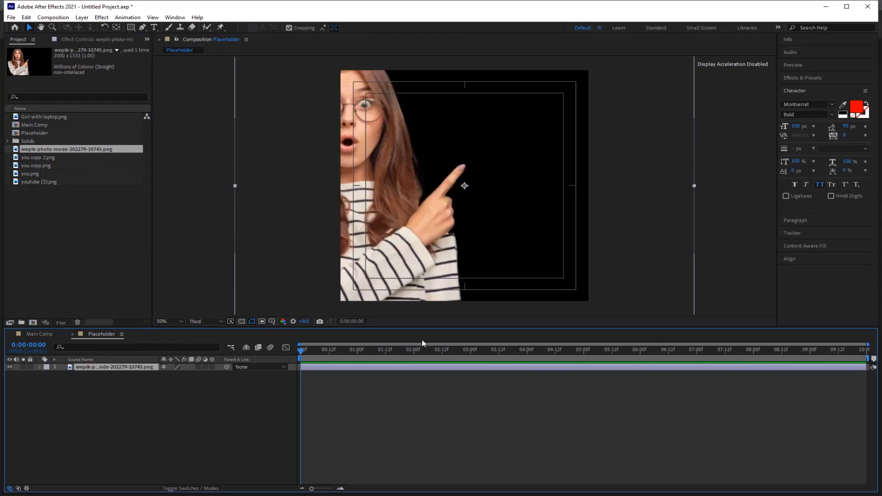
Scale the girl photo to 74%, place it at lower left, and return to Main Comp.
key(s)
drag(173, 376, 154, 377)
drag(397, 249, 405, 281)
drag(173, 376, 180, 376)
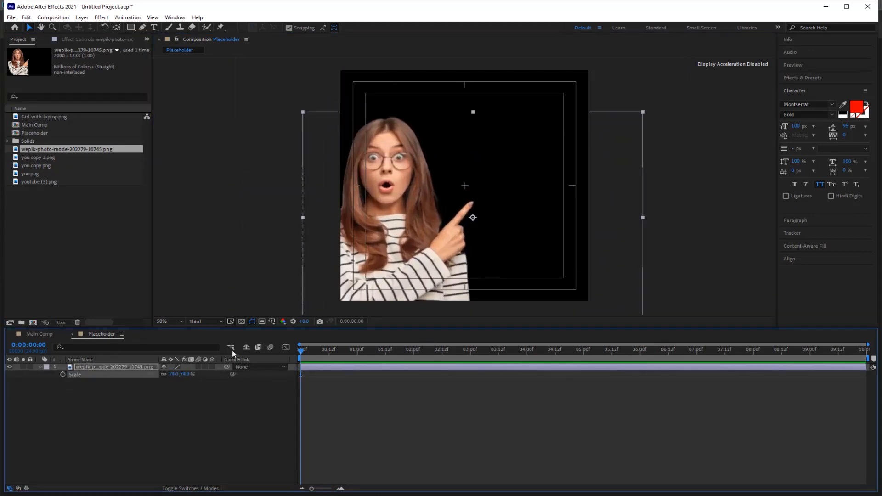
drag(391, 276, 426, 254)
click(96, 422)
click(40, 335)
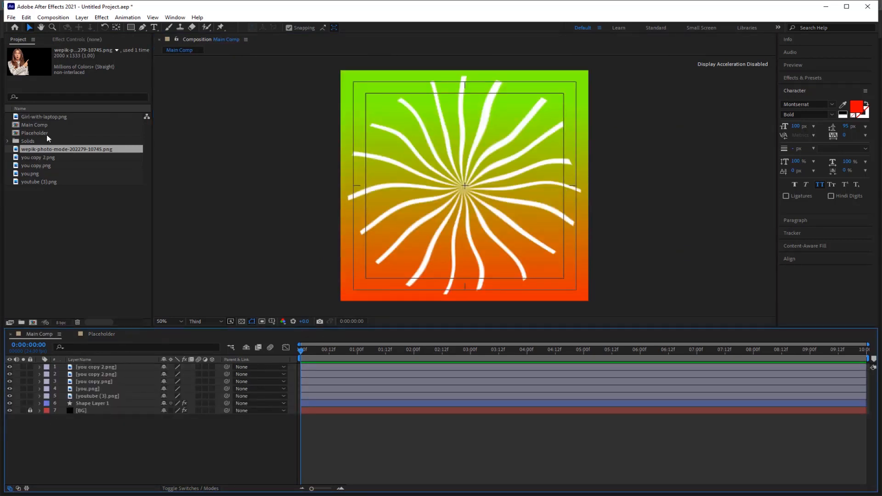
Add the Placeholder comp to Main Comp at about 74% scale in the bottom-left corner.
drag(48, 136, 105, 363)
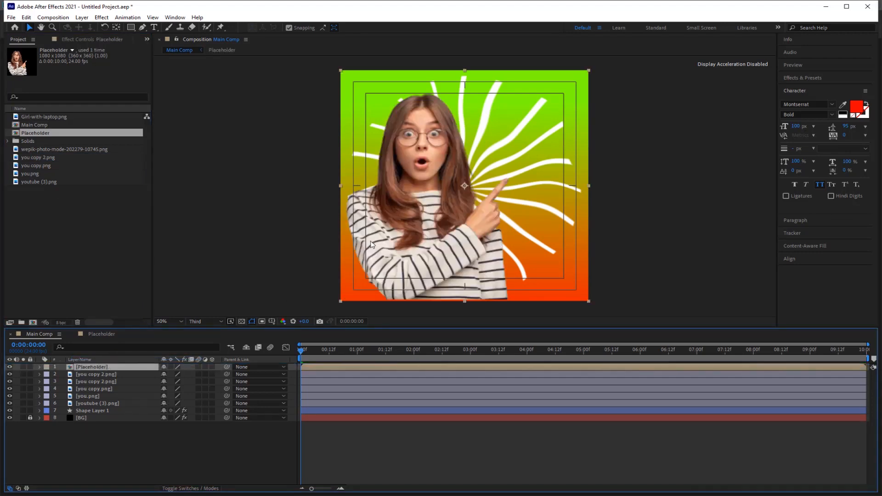
key(s)
drag(180, 374, 176, 376)
drag(434, 216, 406, 245)
Keyframe Position: resting spot at frame 20, below the frame at frame 0, then preview.
key(p)
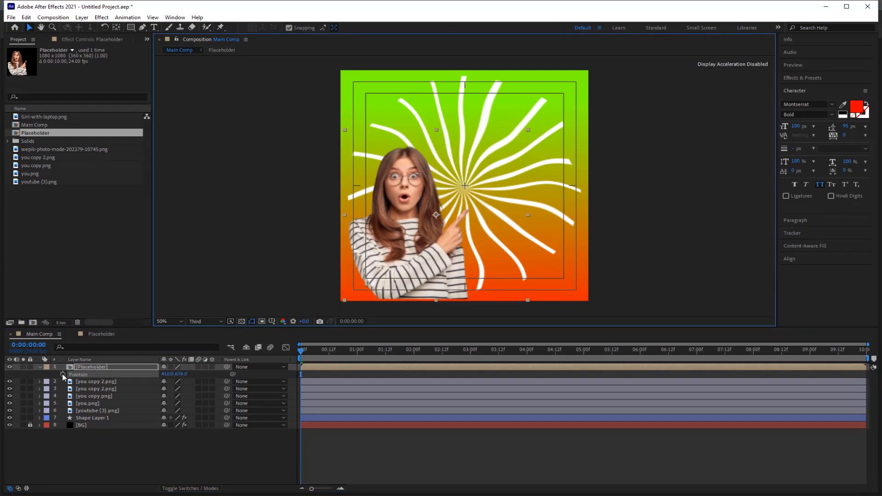
click(355, 357)
click(351, 354)
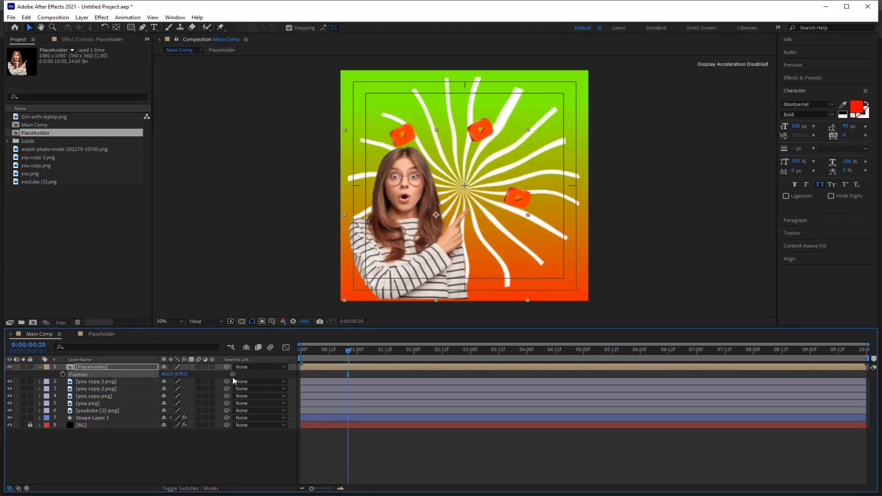
key(alt+shift+p)
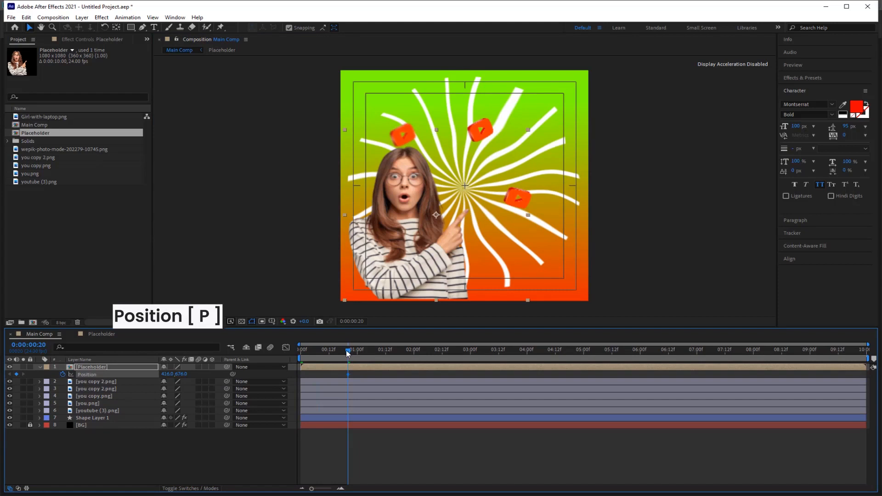
drag(348, 351, 274, 354)
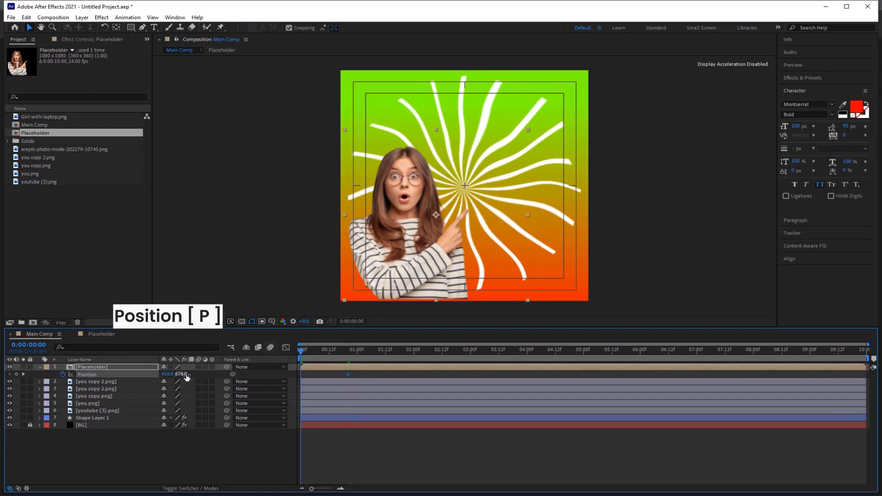
drag(181, 374, 547, 363)
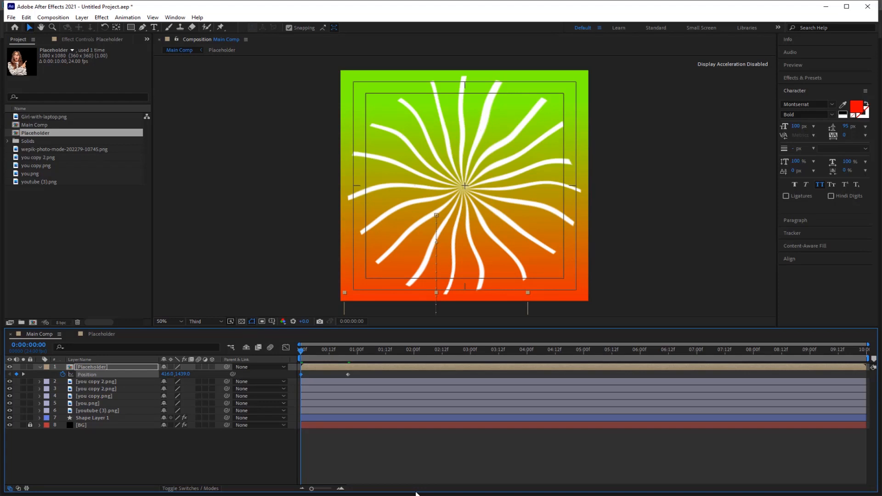
key(space)
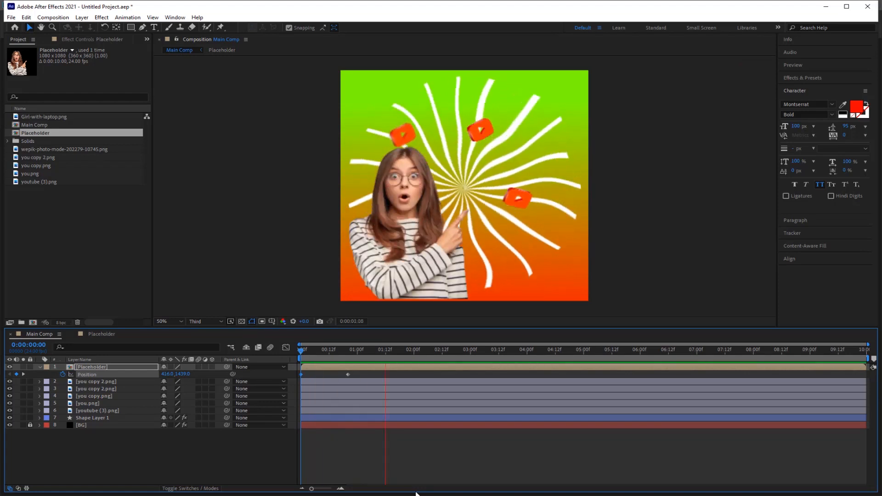
key(space)
Easy-ease both Position keyframes and sharpen the slowdown into the last one in the speed graph.
drag(366, 371, 288, 387)
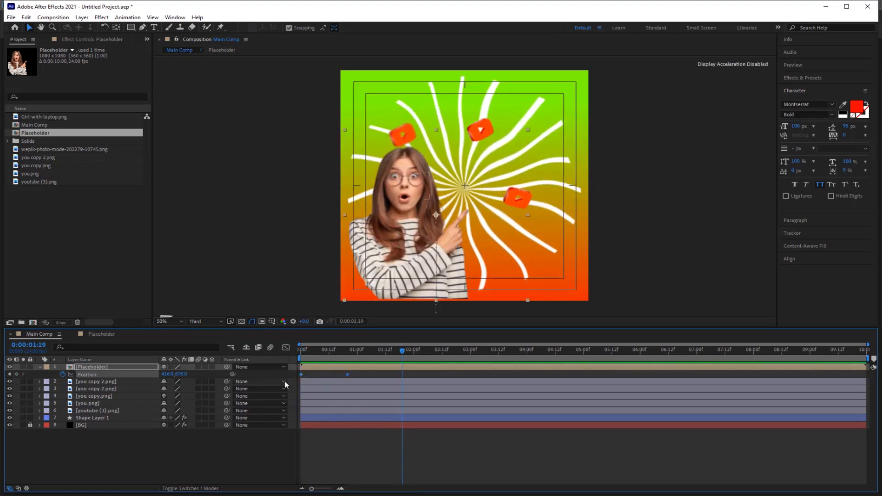
key(F9)
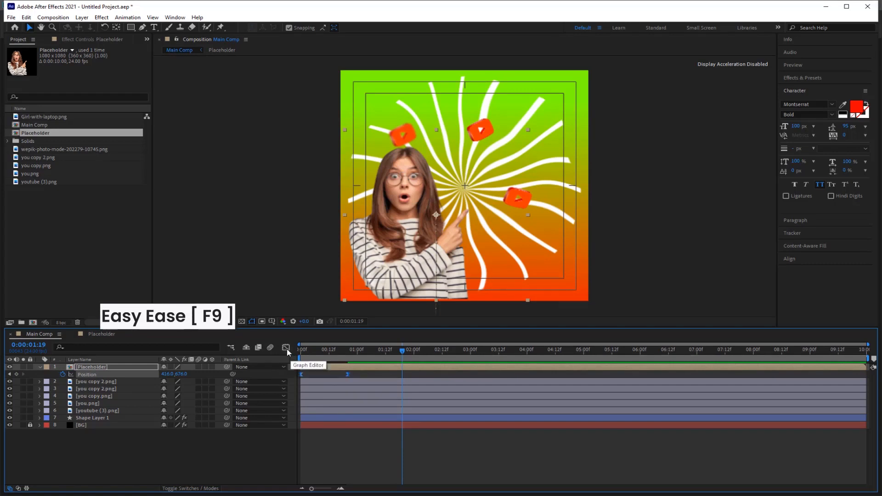
click(286, 349)
drag(371, 451, 315, 464)
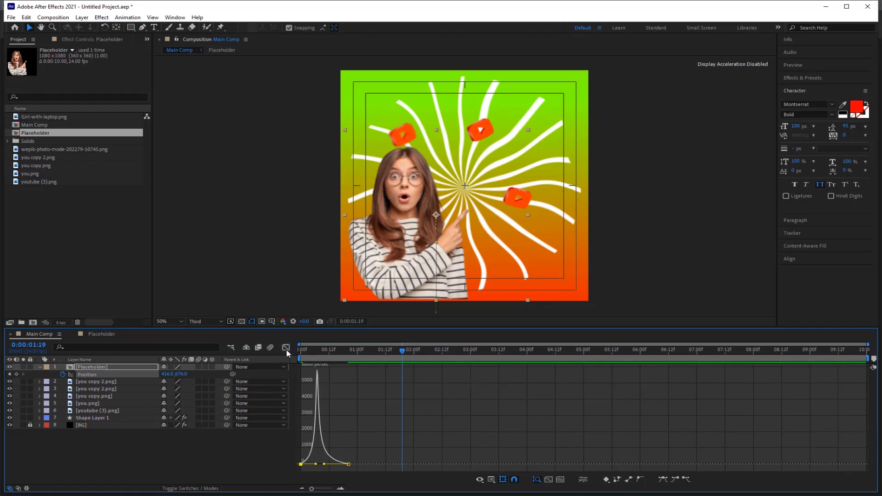
click(285, 348)
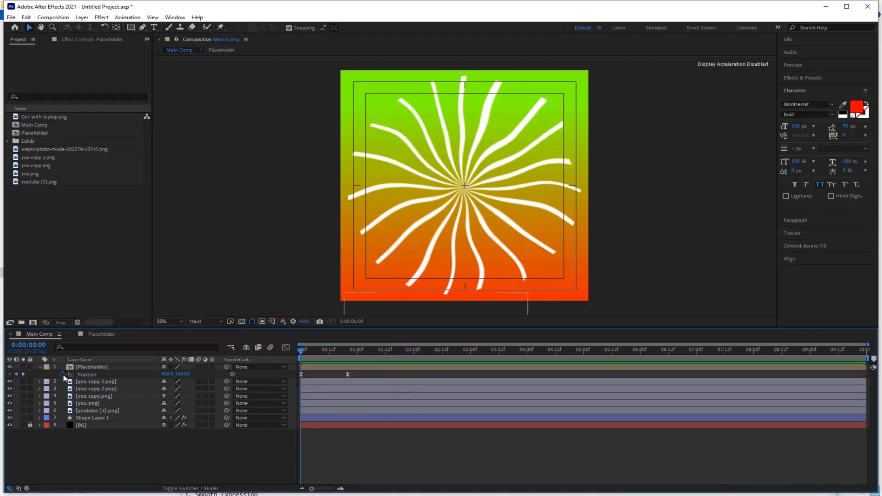
alt+click(63, 374)
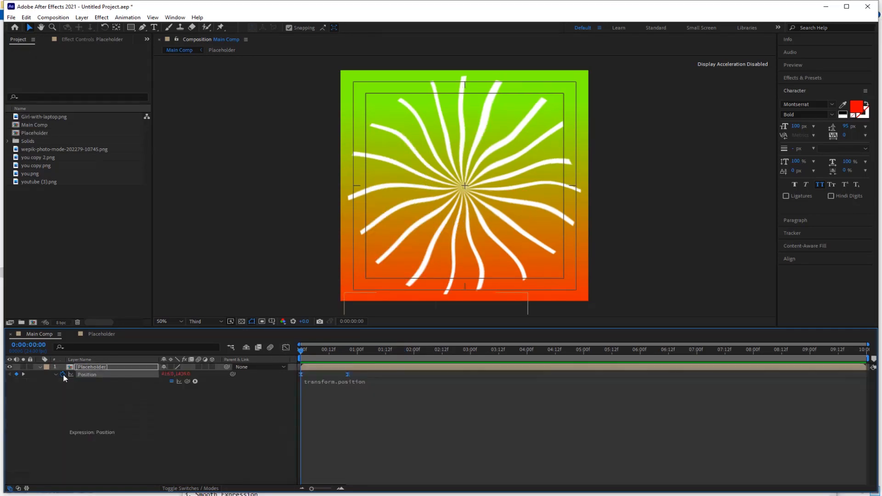
Enter wiggle(2,5) as the Placeholder layer's Position expression, preview it, and collapse the layer.
text(wigle)
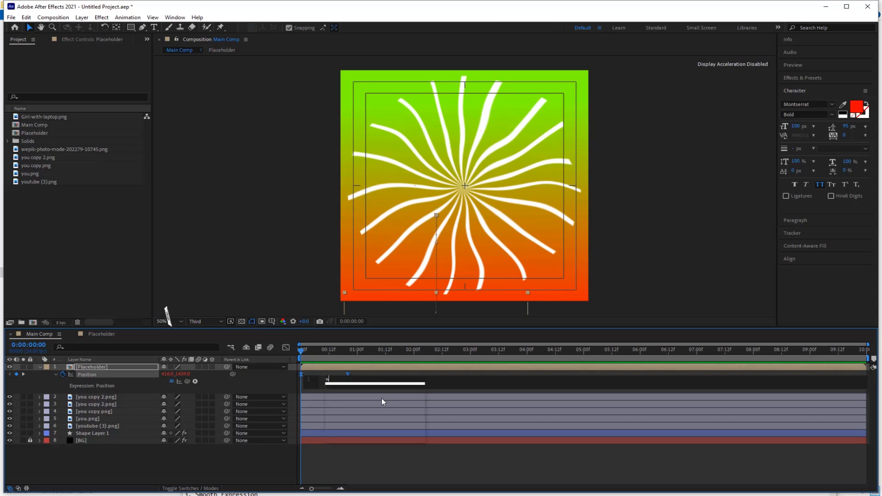
key(BackSpace)
key(BackSpace)
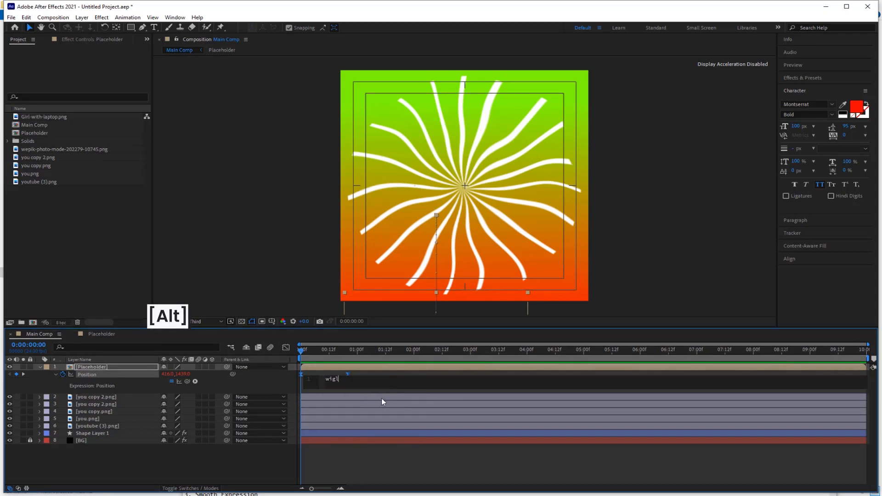
text(gle)
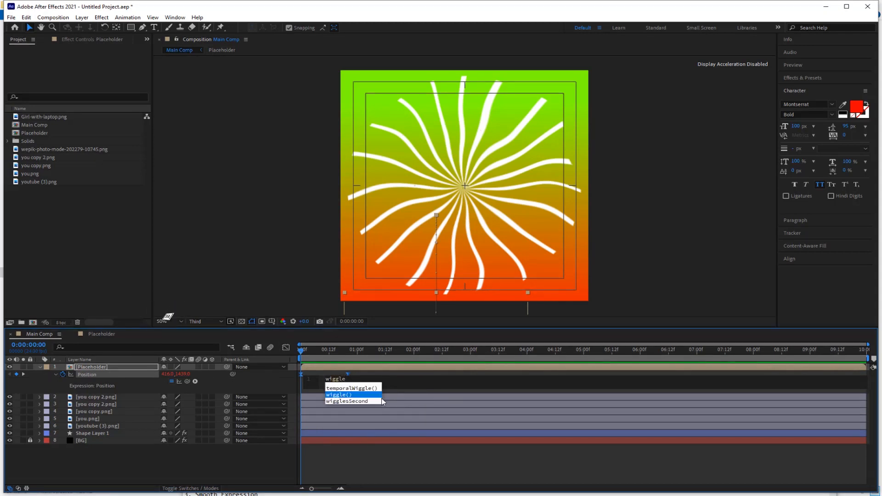
key(Return)
text(2,5))
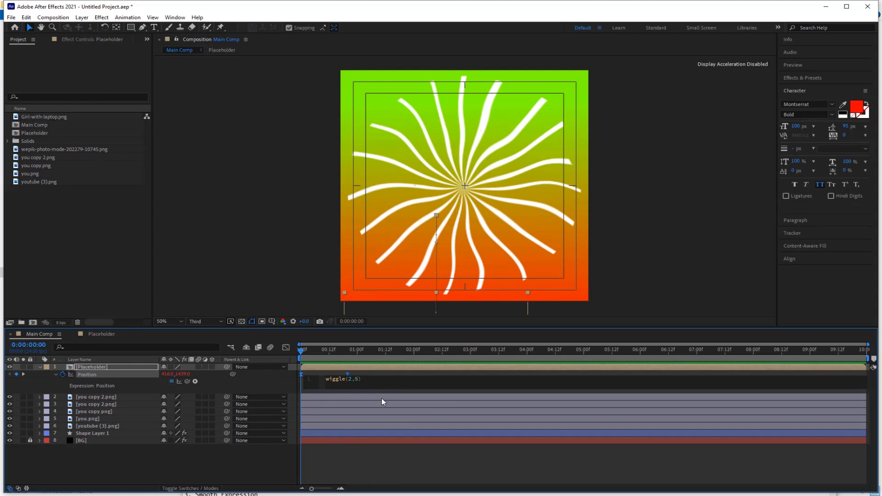
click(390, 467)
key(space)
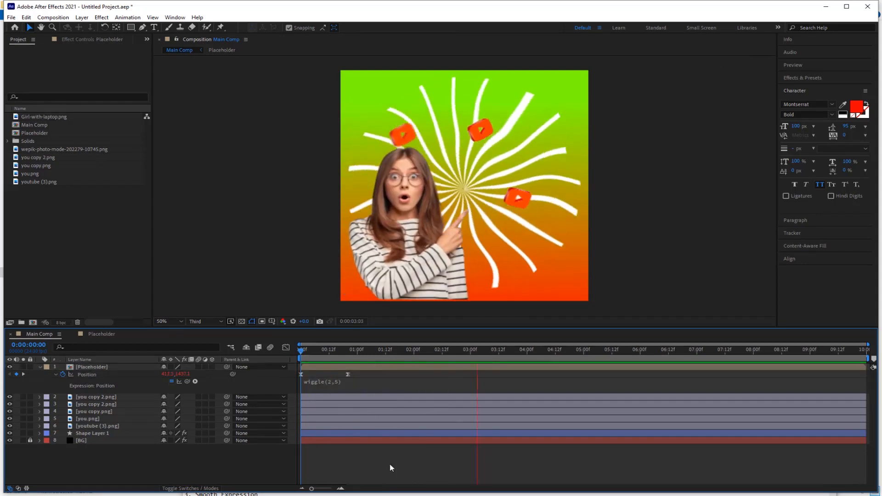
key(space)
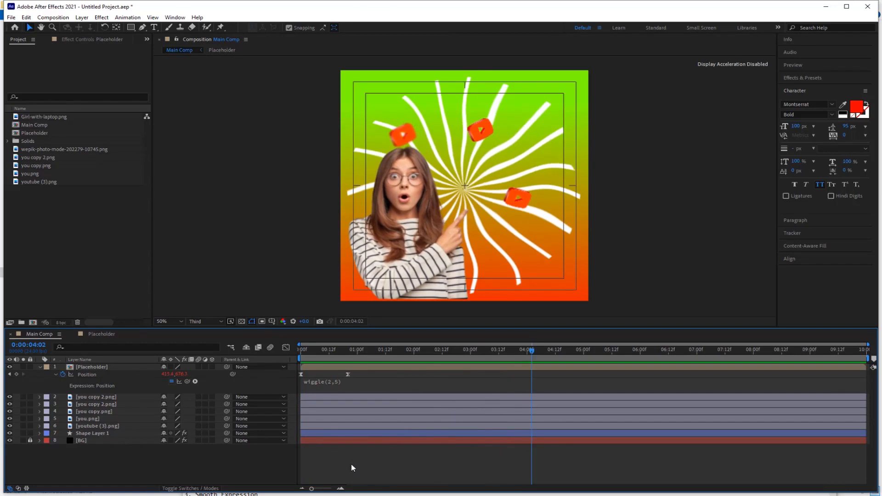
click(40, 367)
Create the Text comp and add a 75 px 'Follow Us' text layer near the top.
click(32, 322)
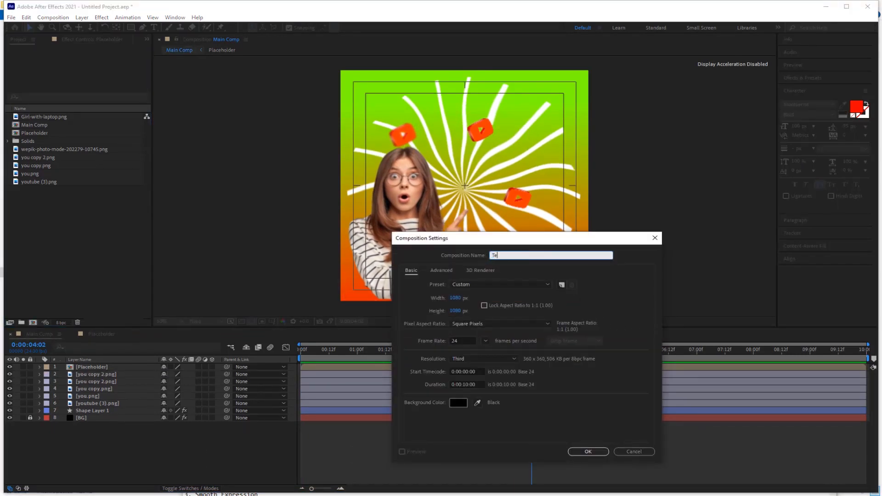
key(Return)
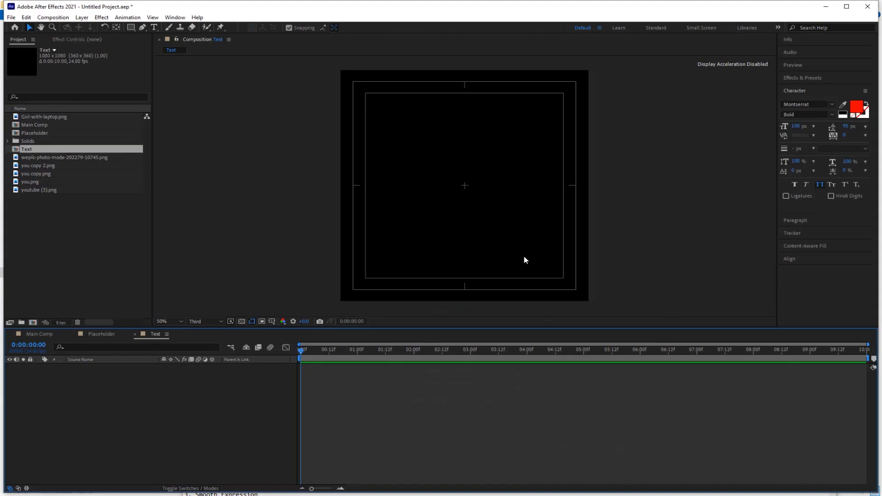
click(482, 135)
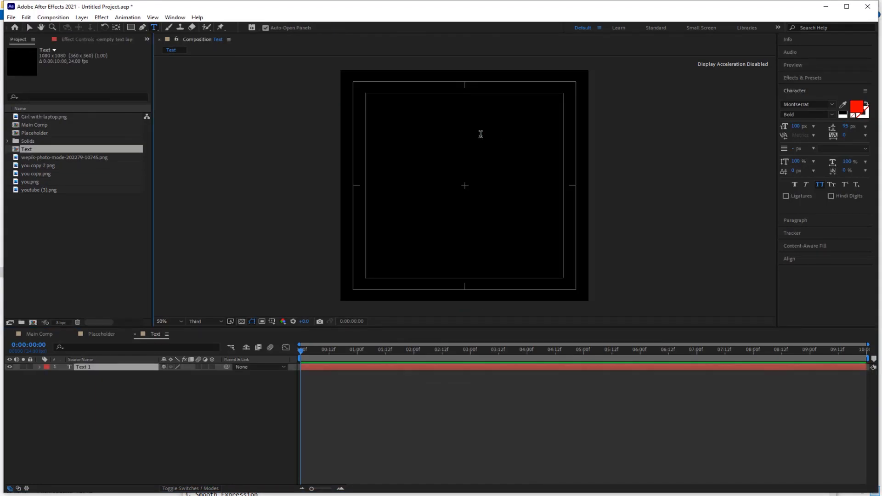
text(Follow)
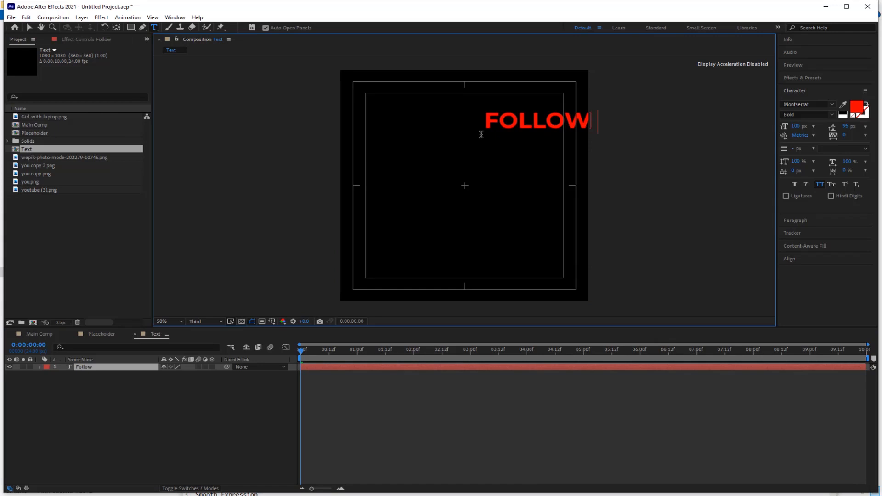
text( Us)
key(Escape)
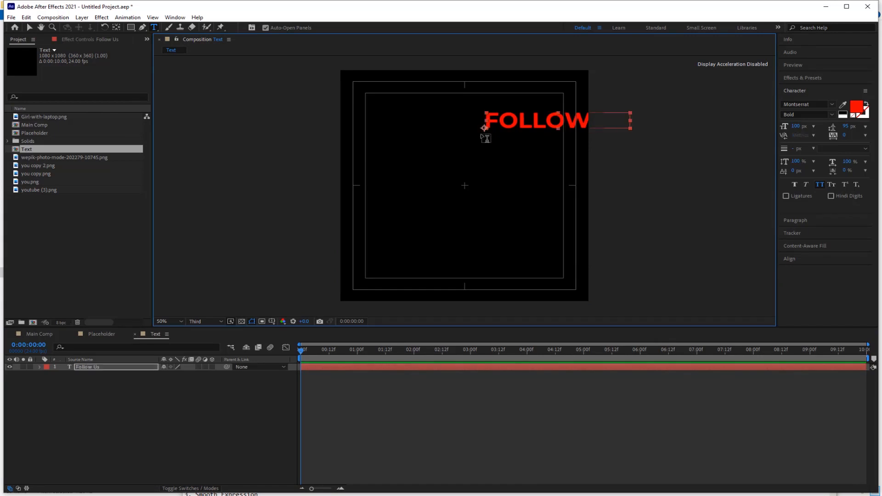
key(v)
drag(529, 122, 528, 171)
click(797, 126)
text(75)
key(Return)
key(ctrl+t)
click(491, 146)
text(100K)
key(Escape)
key(v)
key(ctrl+t)
click(467, 162)
text(@Username)
key(Escape)
key(v)
Undo an accidental mask drawn on the username layer, then deselect and collapse it.
click(131, 27)
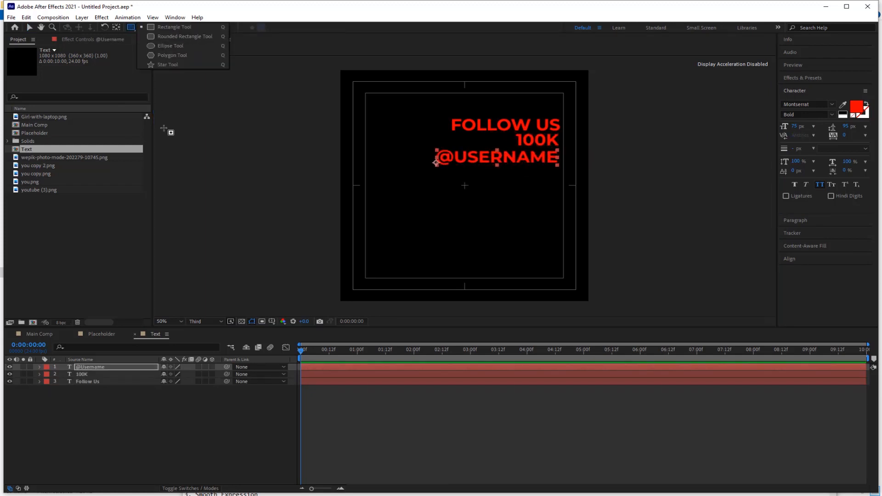
click(177, 28)
drag(466, 192, 416, 271)
key(ctrl+z)
click(276, 427)
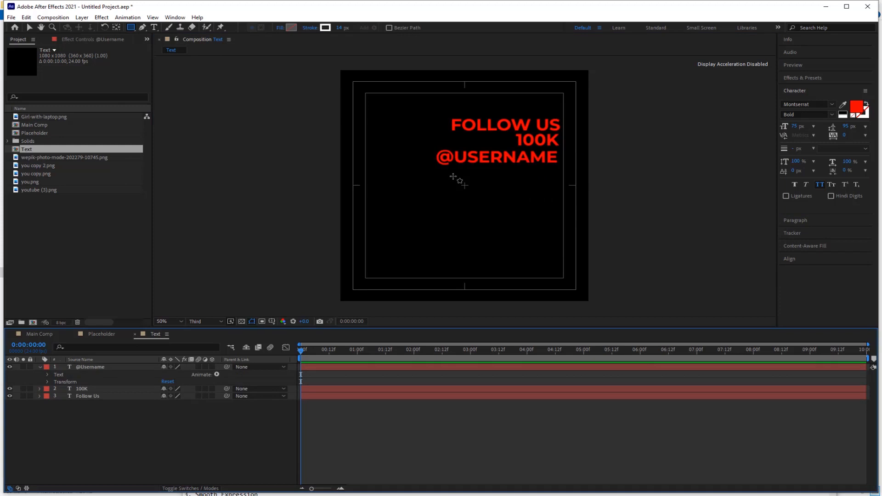
click(39, 368)
key(ctrl+t)
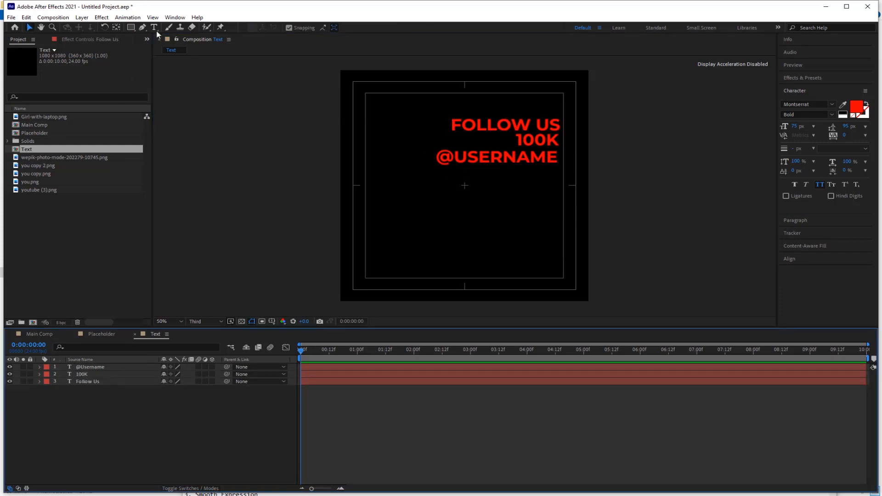